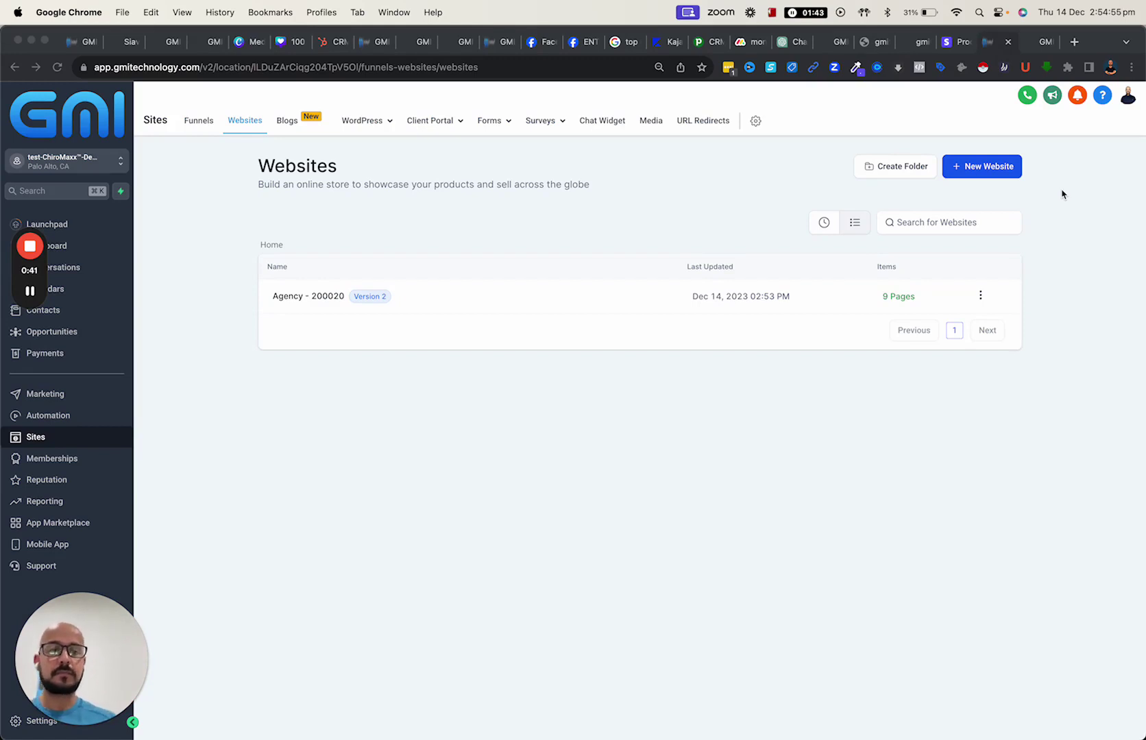
# - Create a new automation workflow from scratch after looking through the recipe templates, and open its name for editing
pyautogui.moveTo(38, 242)
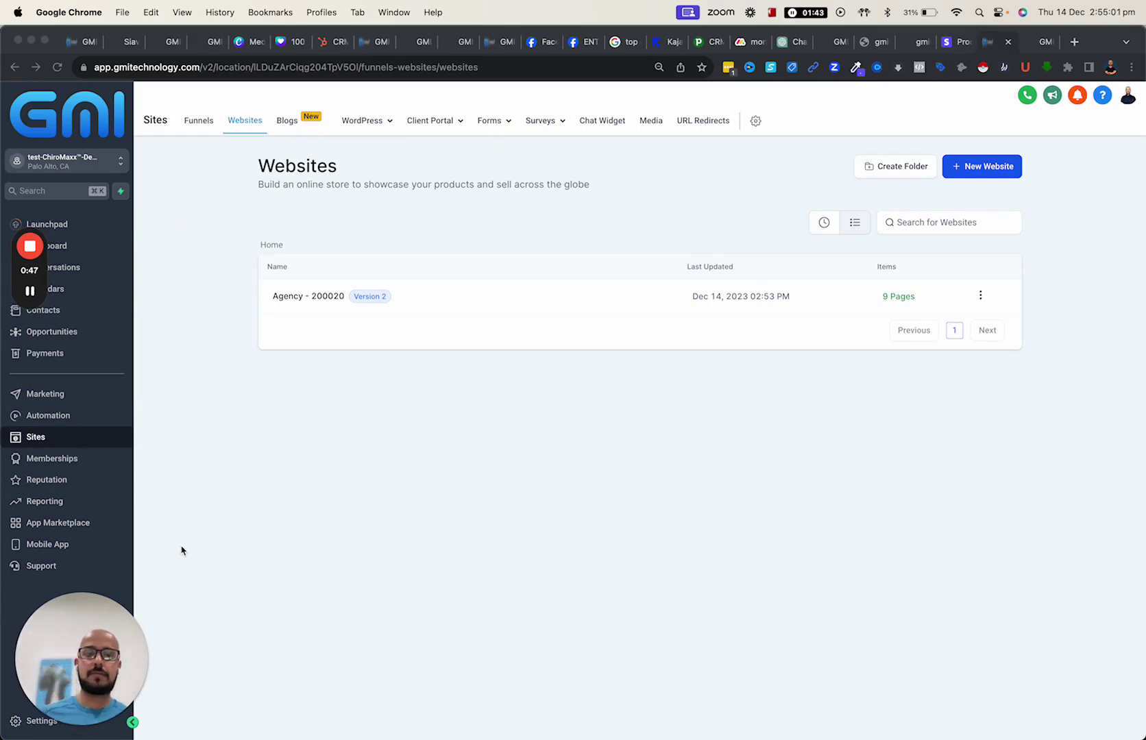
pyautogui.click(221, 402)
pyautogui.click(71, 420)
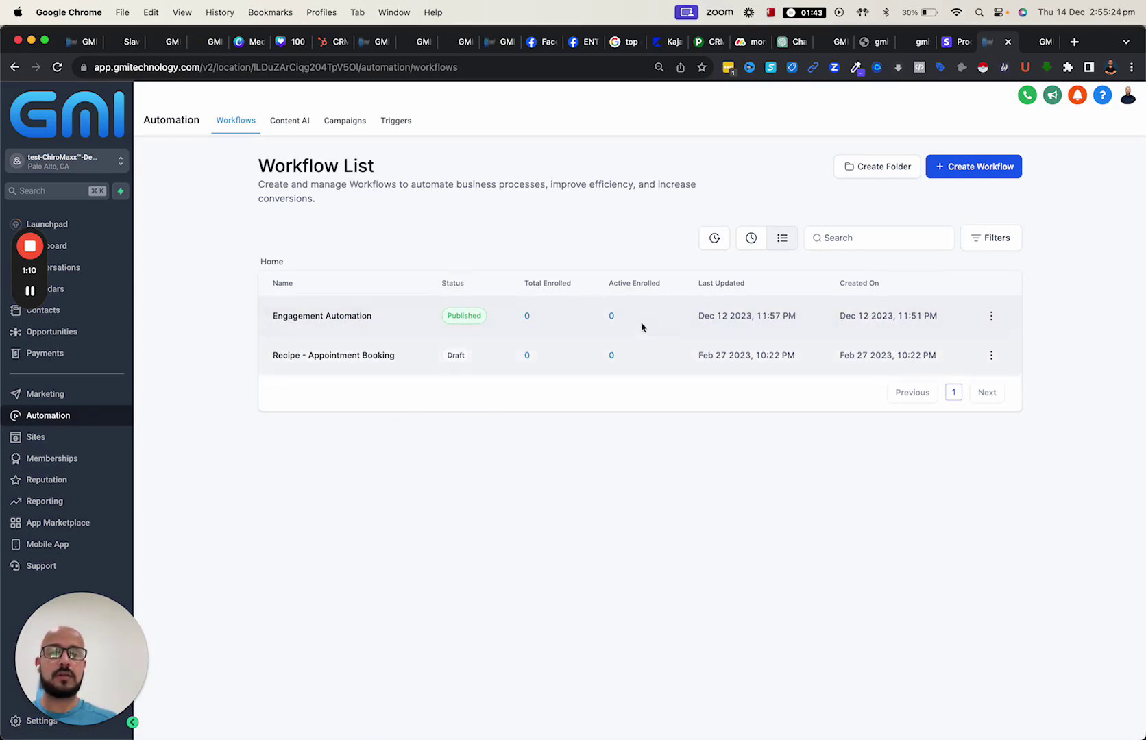
pyautogui.click(972, 168)
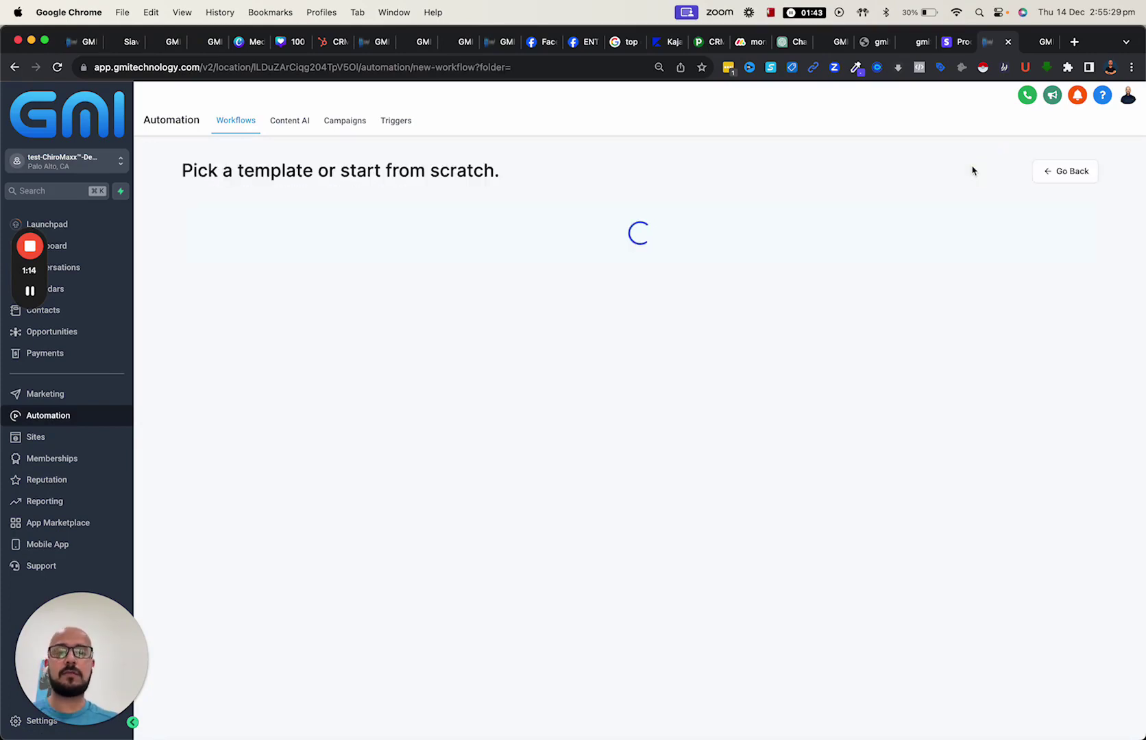
pyautogui.scroll(-5, 717, 274)
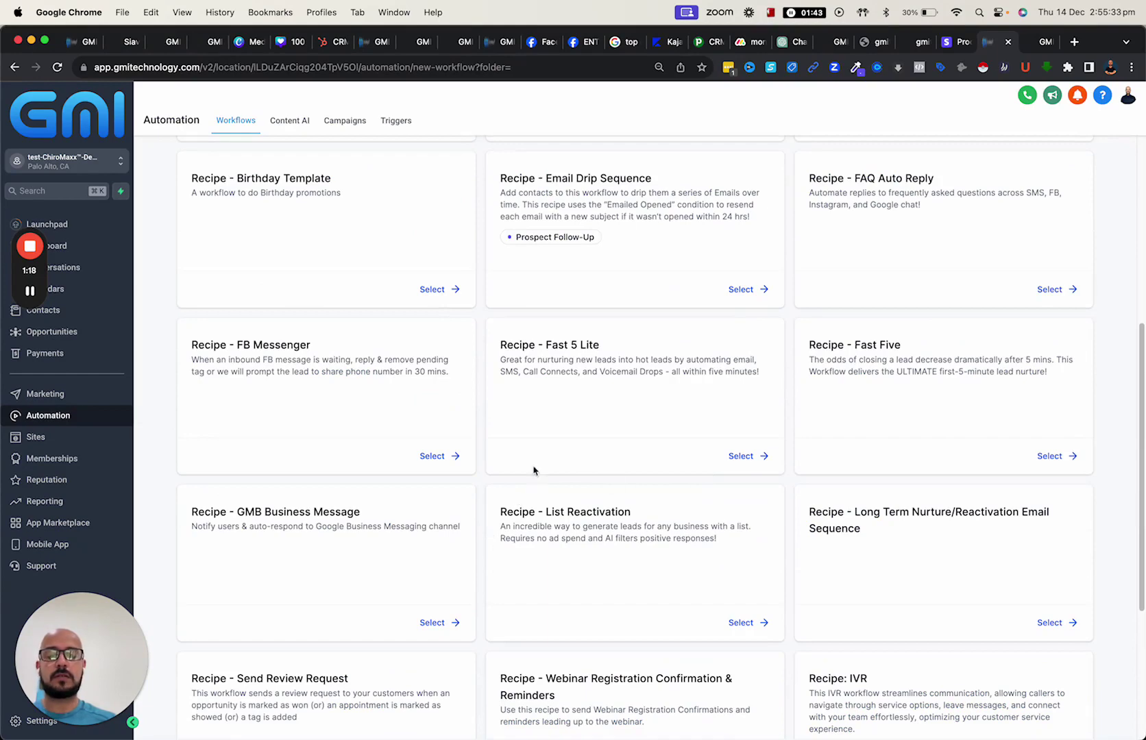
pyautogui.scroll(-4, 542, 463)
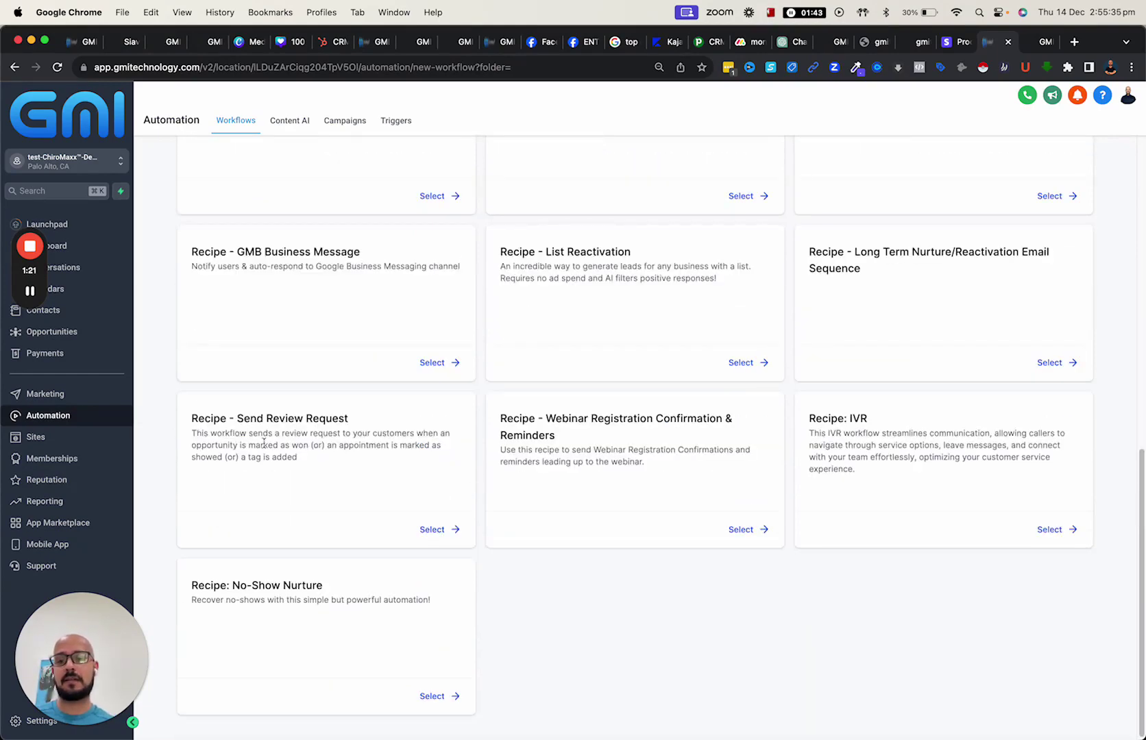
pyautogui.scroll(10, 306, 532)
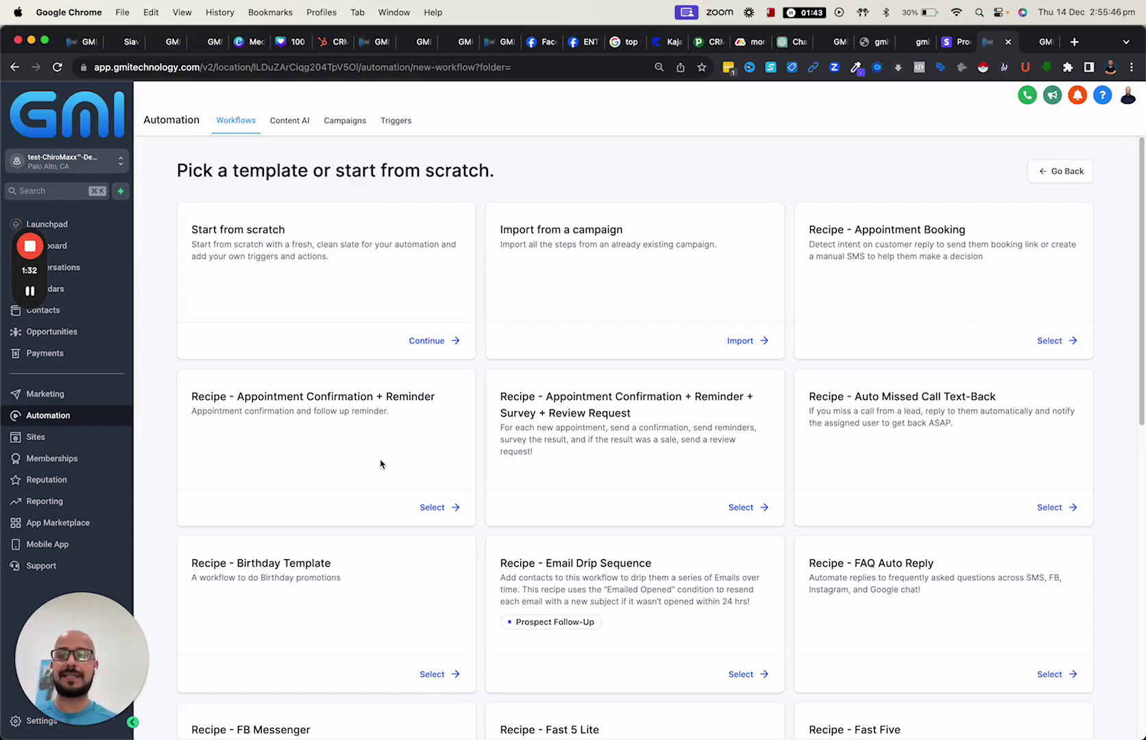
pyautogui.click(428, 341)
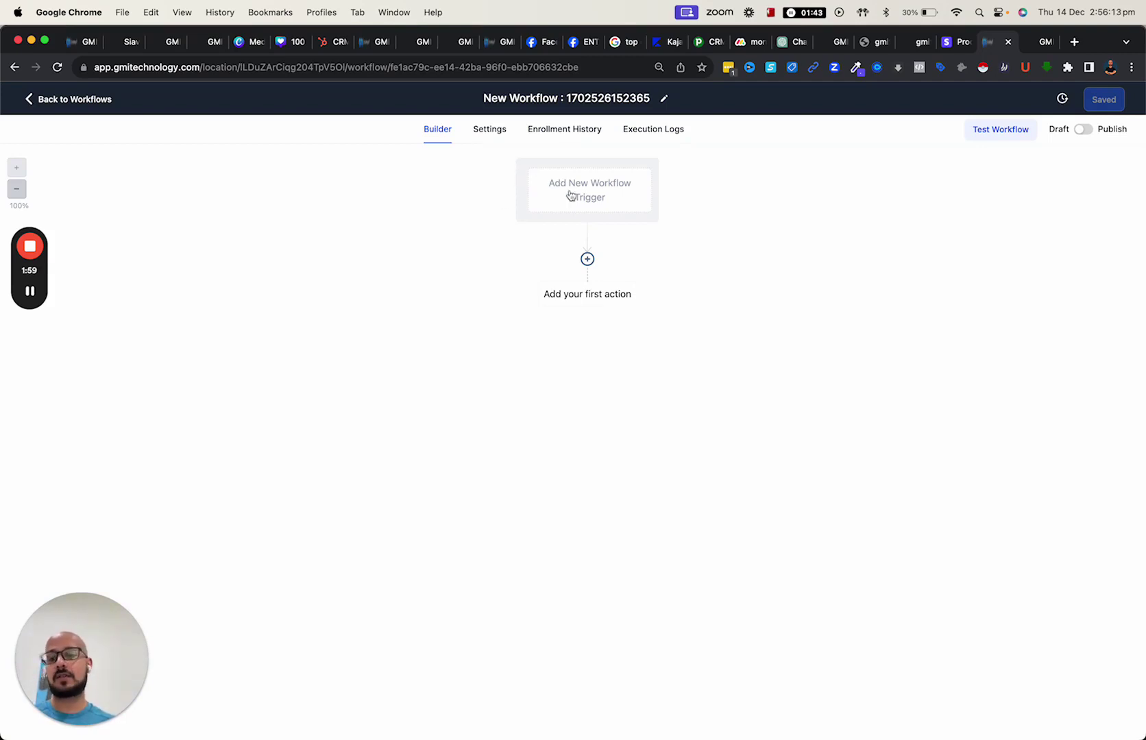
pyautogui.click(498, 98)
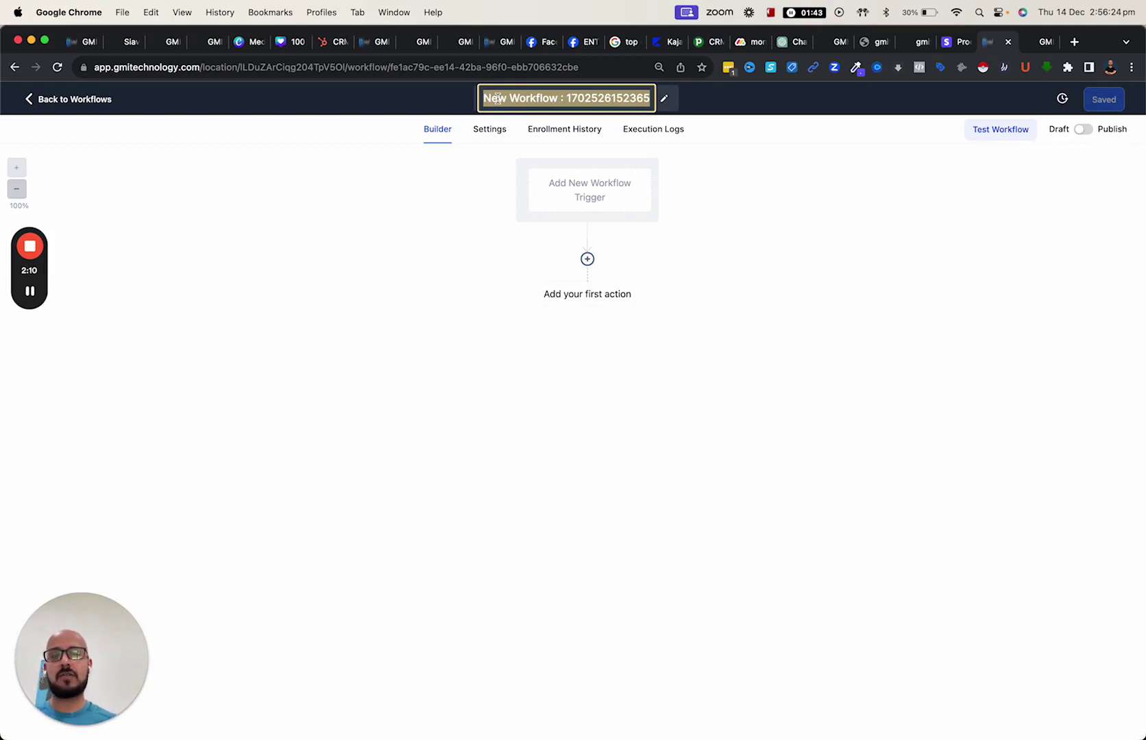
# - Switch to the gmitechnology.com page, look through it down to the footer, and open its chat widget
pyautogui.click(1045, 42)
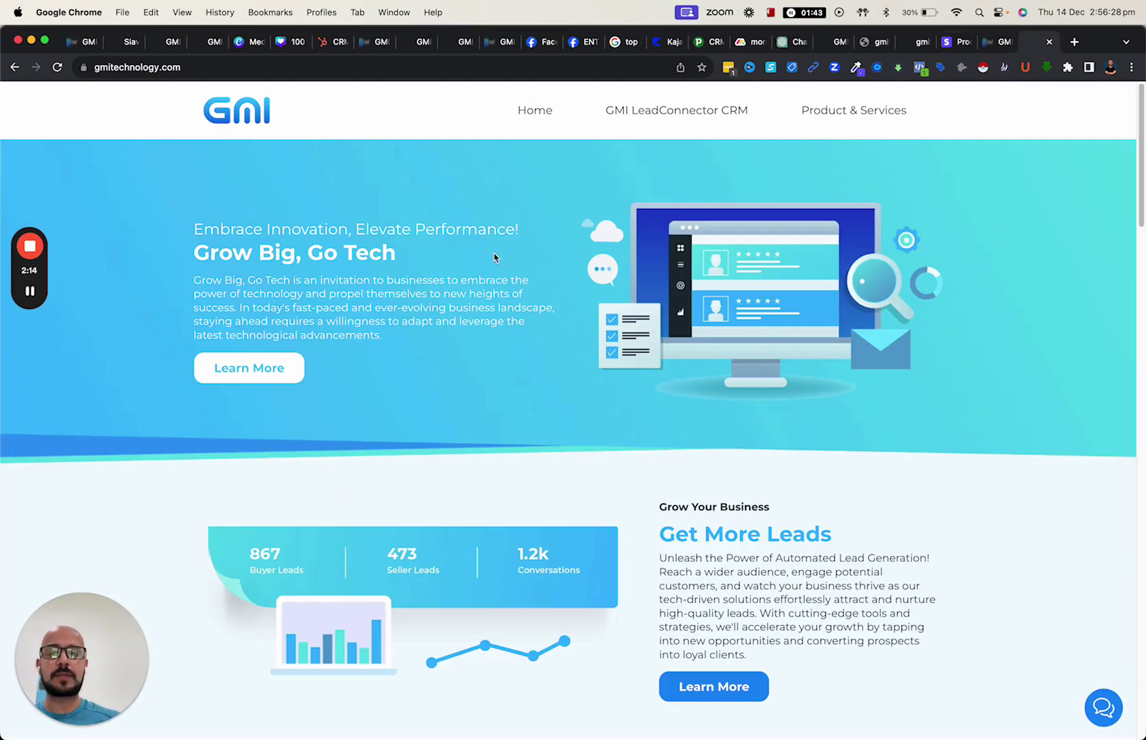
pyautogui.scroll(-10, 491, 545)
pyautogui.scroll(-15, 491, 545)
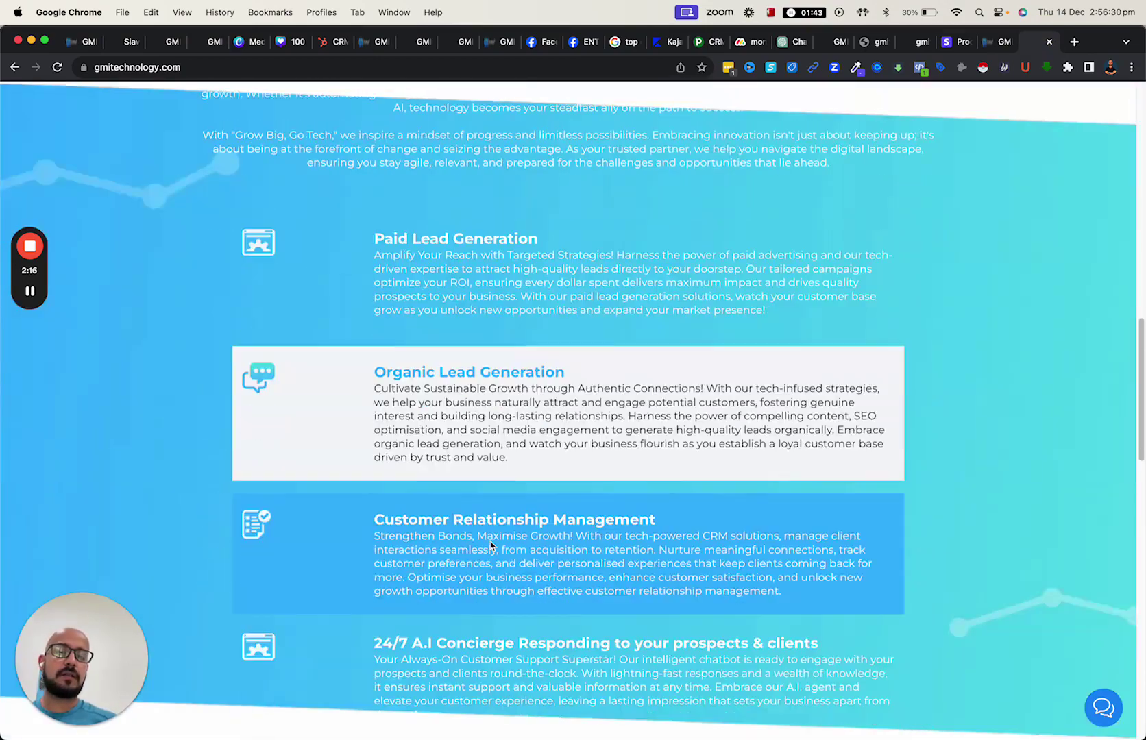
pyautogui.scroll(-5, 755, 515)
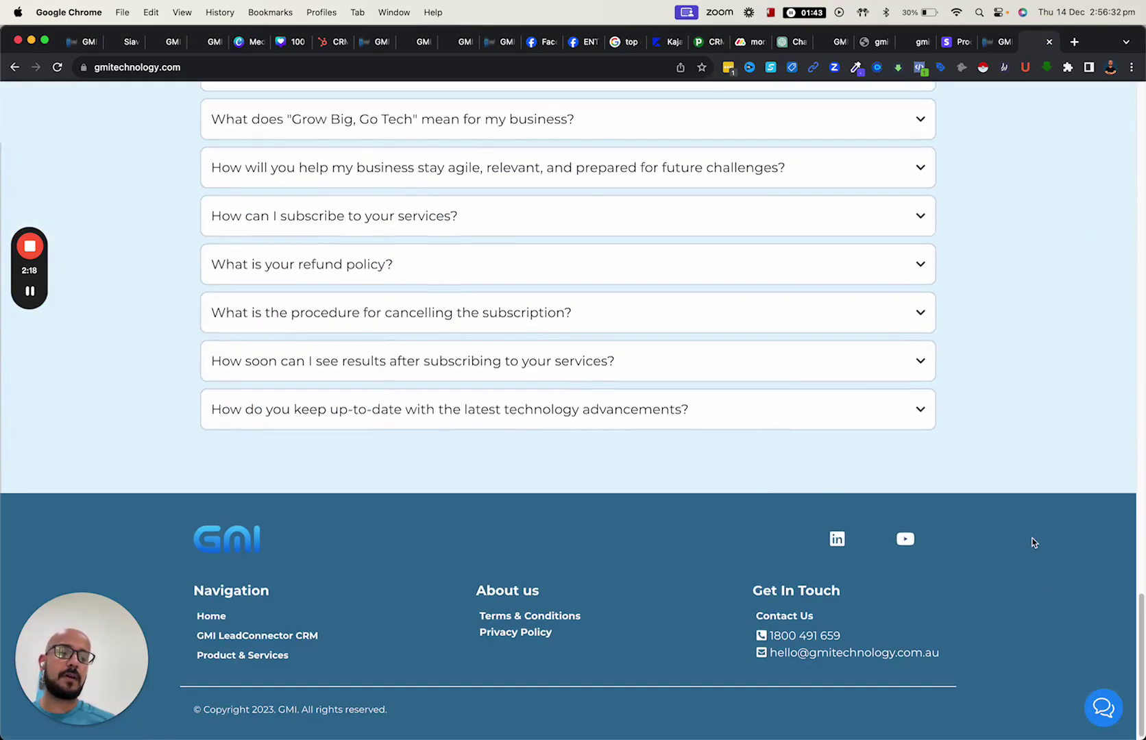
pyautogui.click(1104, 707)
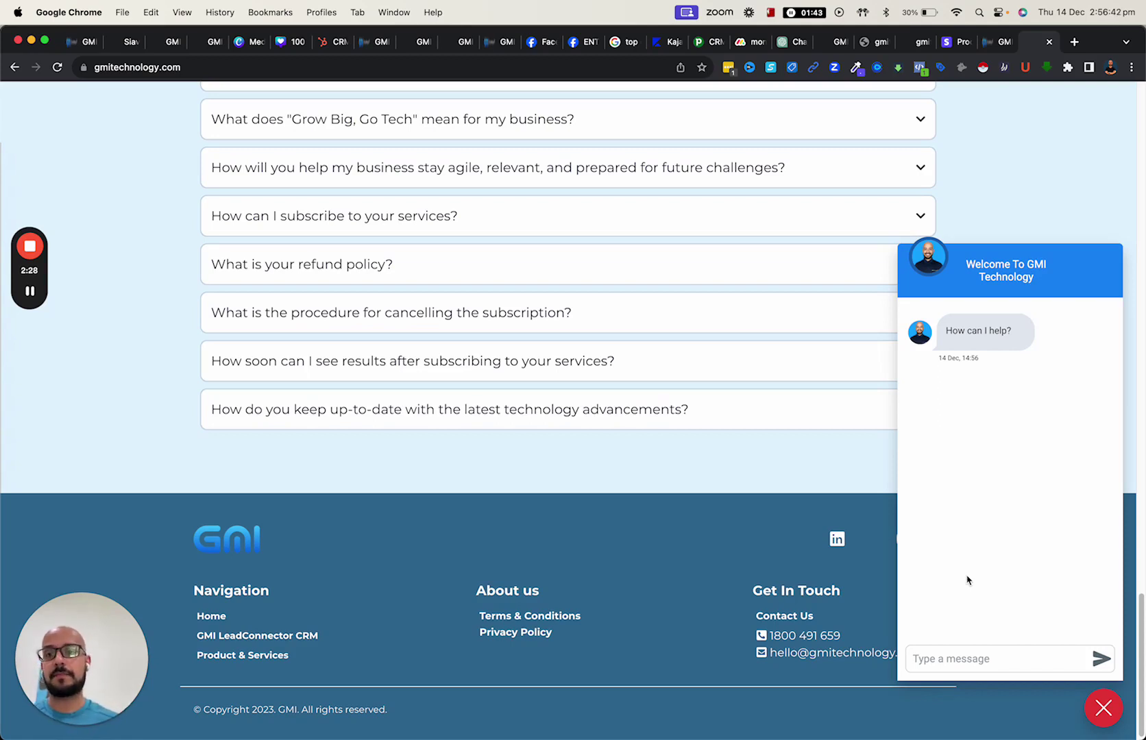
# - Return to the workflow builder and rename the workflow "Website contact us"
pyautogui.click(1006, 41)
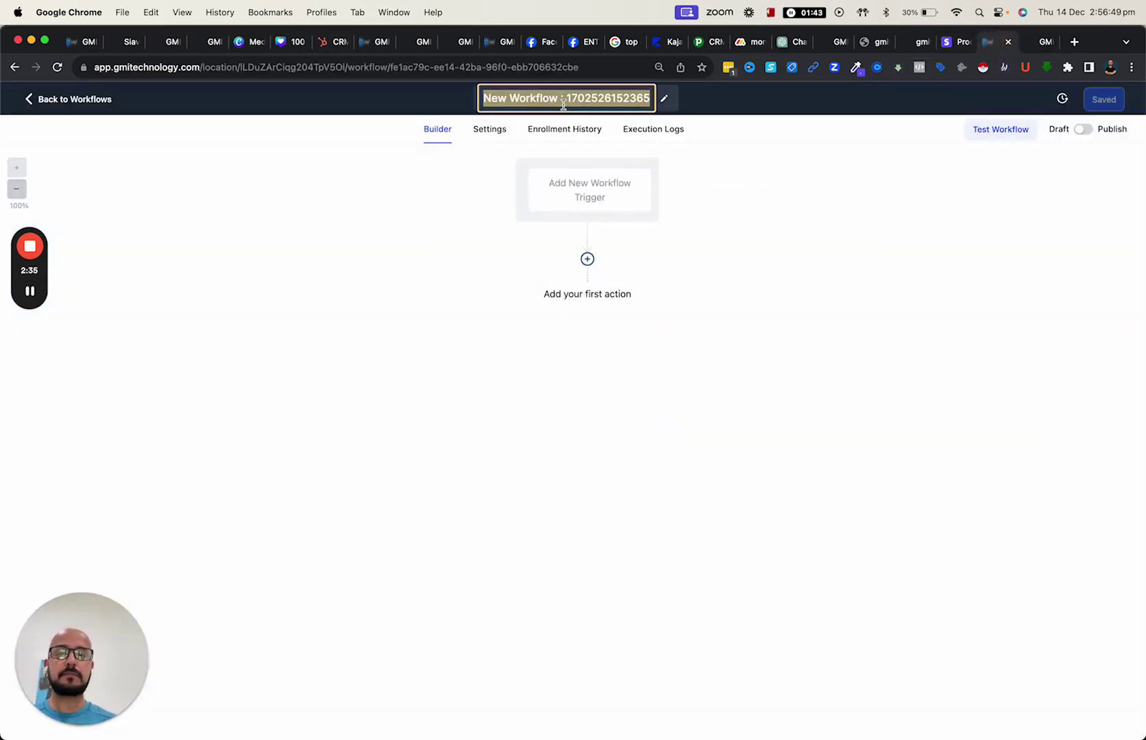
pyautogui.write('We')
pyautogui.write('bsite co')
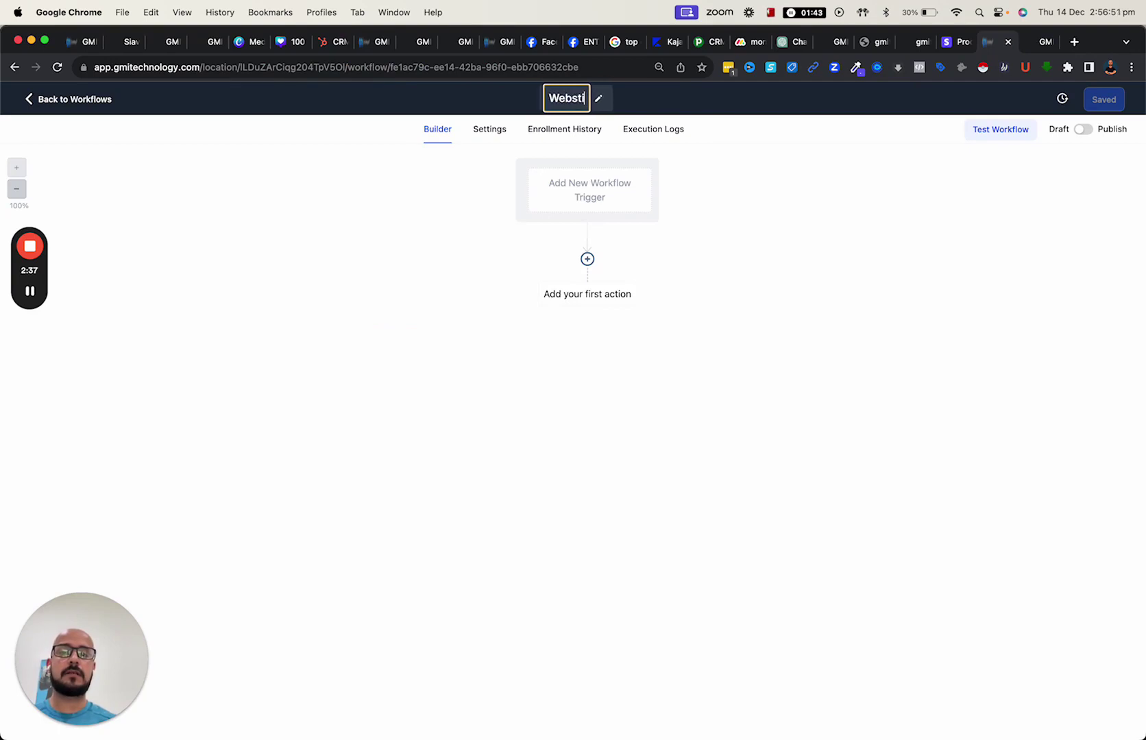
pyautogui.write('ntact us')
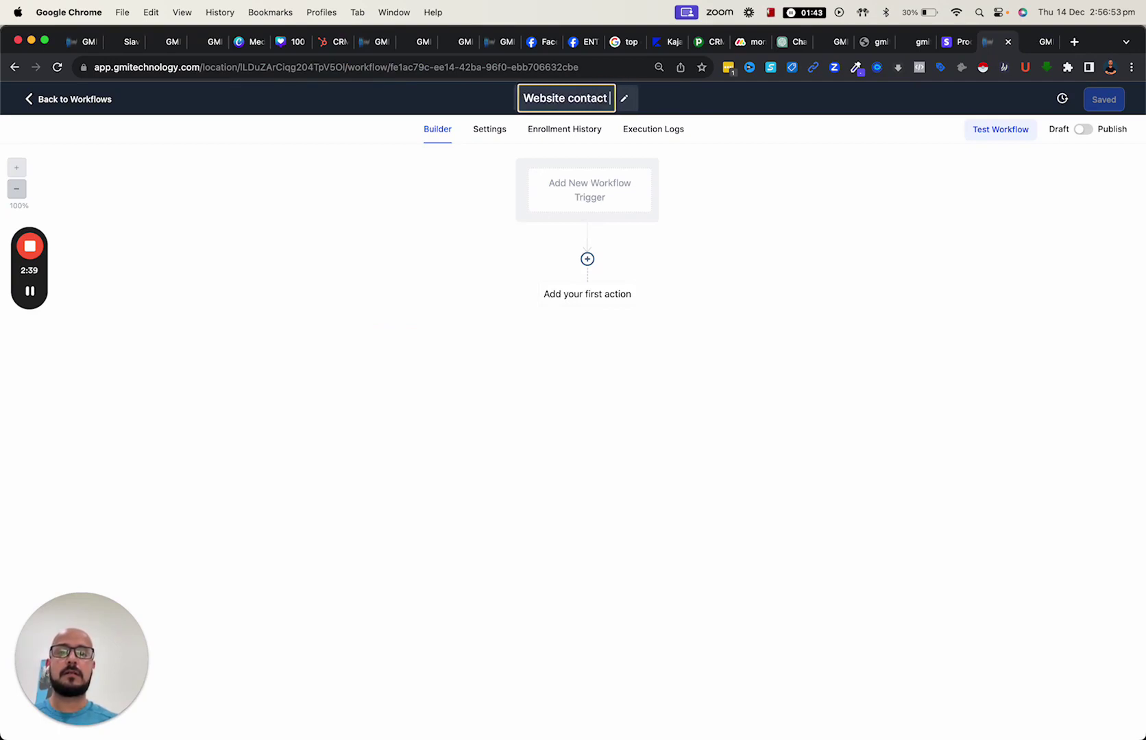
pyautogui.click(708, 190)
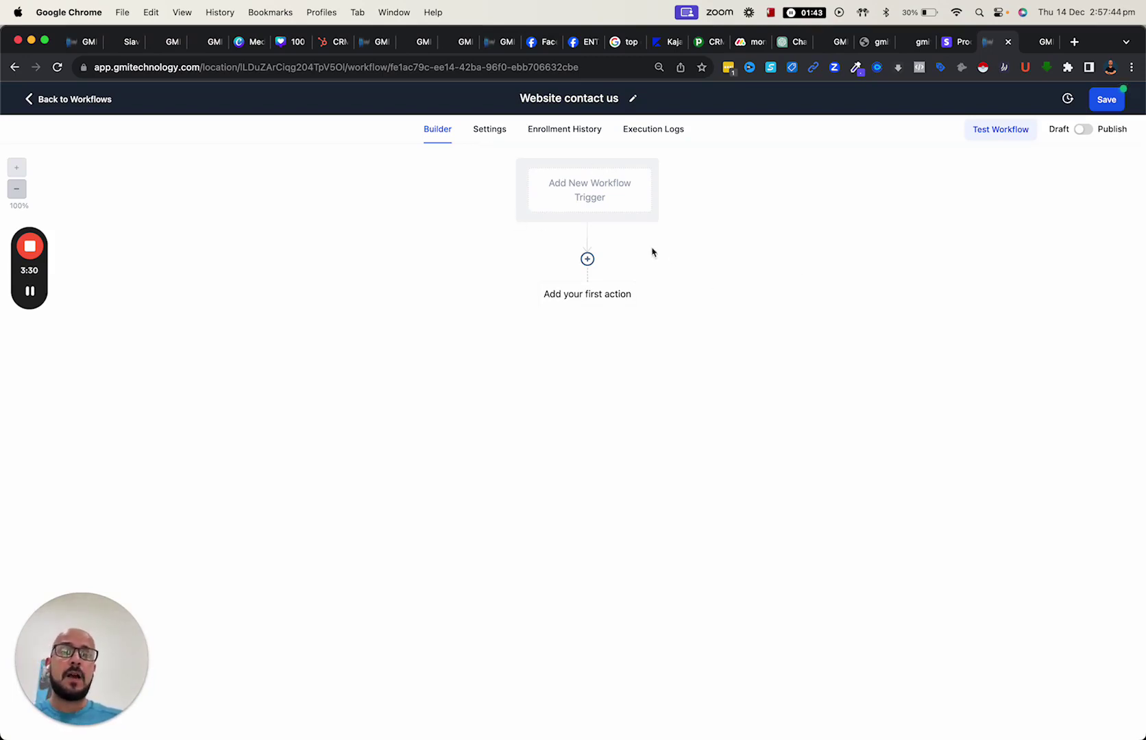
# - Add a new workflow trigger, searching for "form" and choosing Form Submitted
pyautogui.click(555, 195)
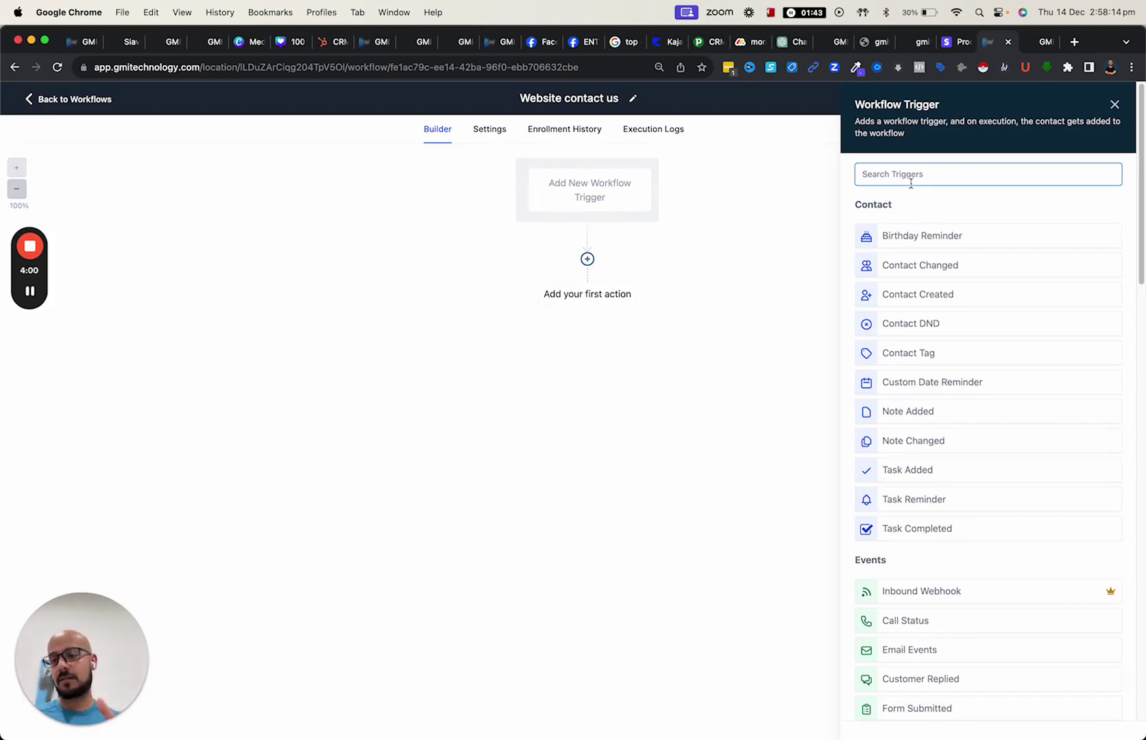
pyautogui.write('form')
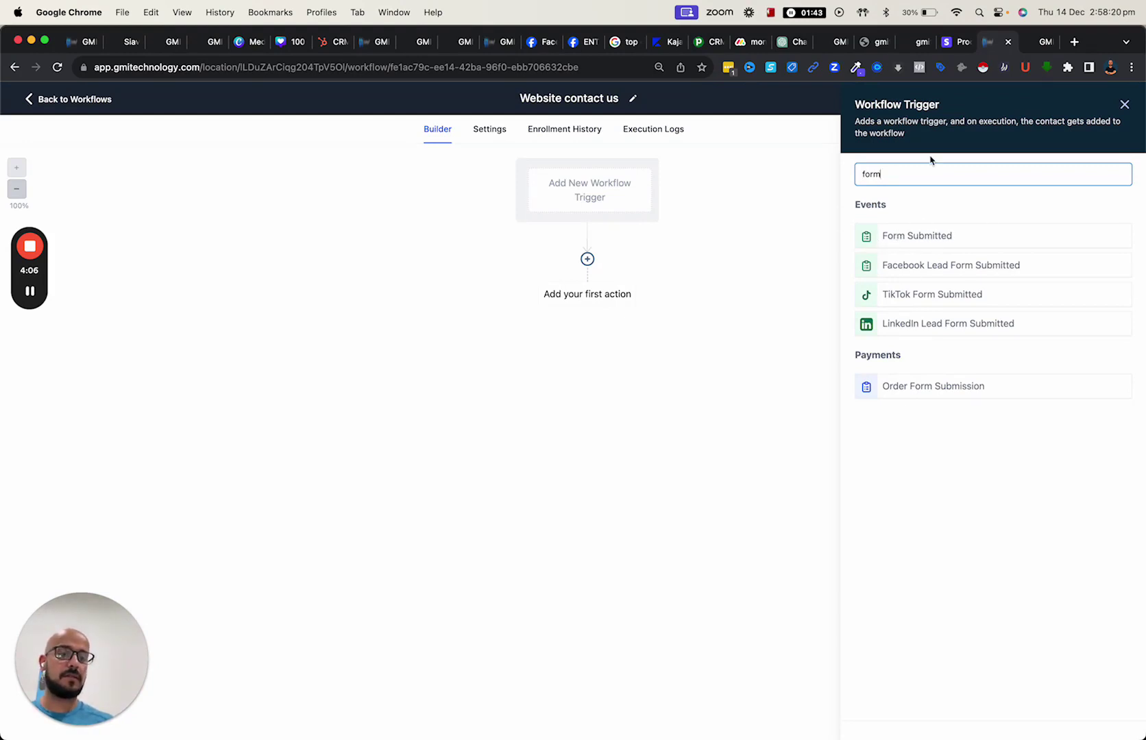
pyautogui.press('BackSpace')
pyautogui.press('BackSpace')
pyautogui.press('BackSpace')
pyautogui.press('BackSpace')
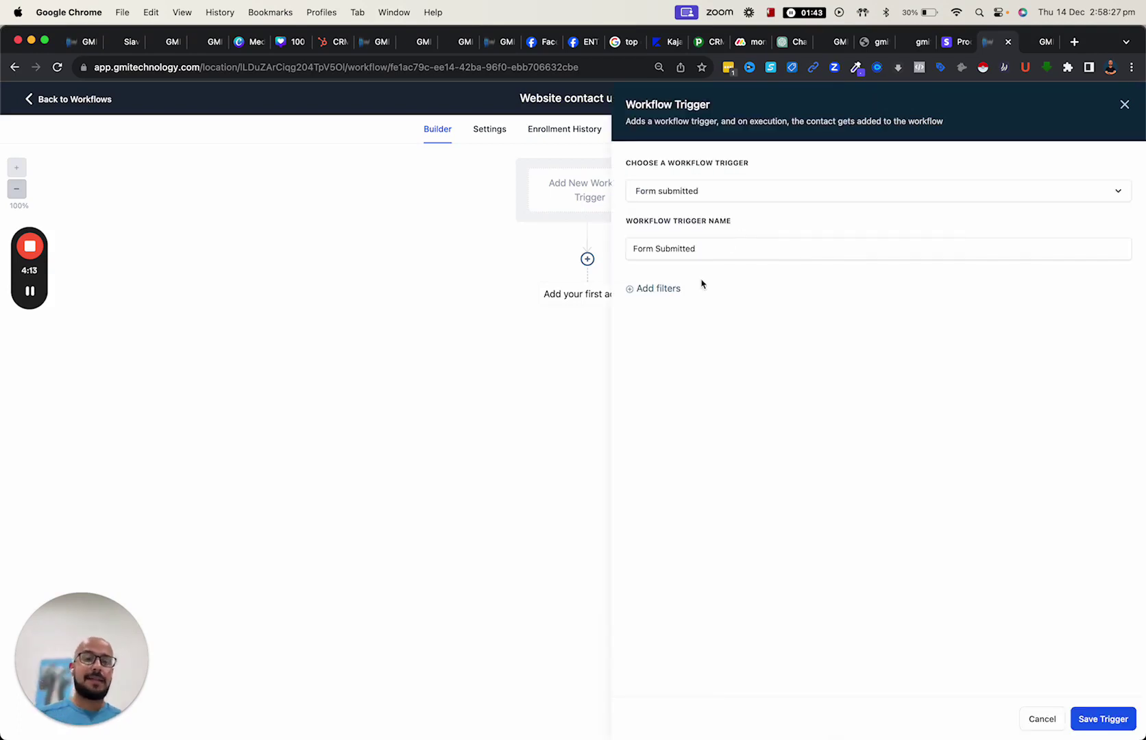
# - Filter the trigger with "Form is" set to Discovery Call Claim, and save the trigger
pyautogui.click(658, 290)
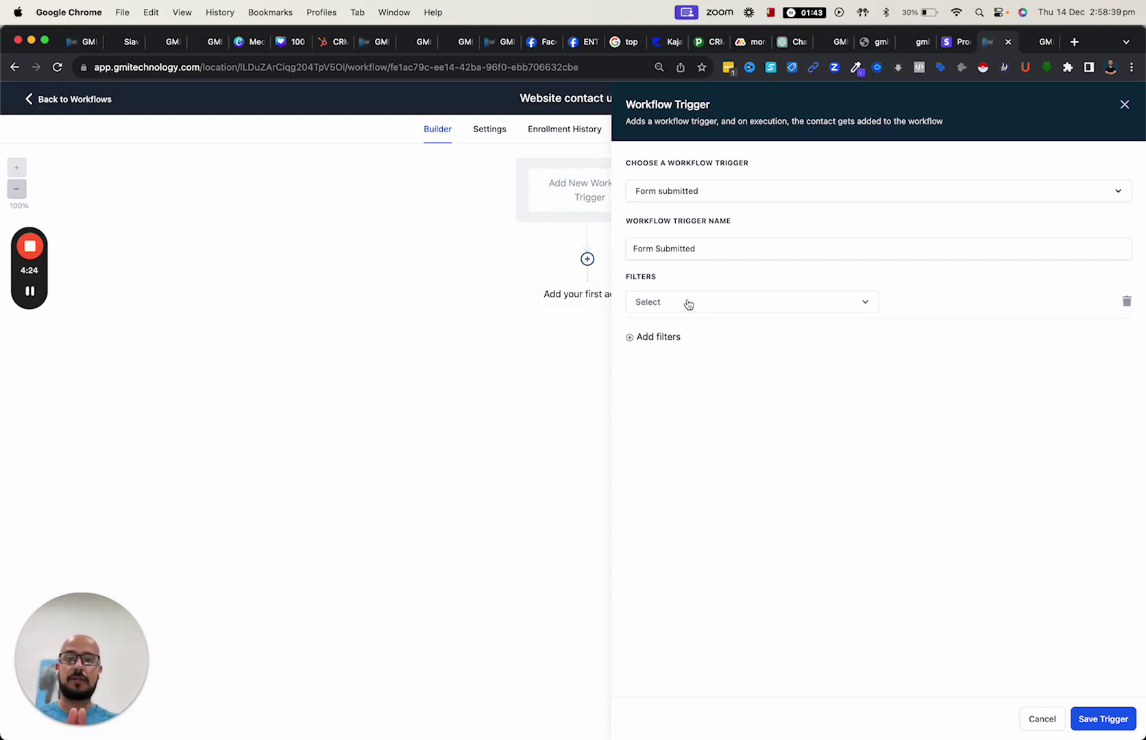
pyautogui.click(688, 303)
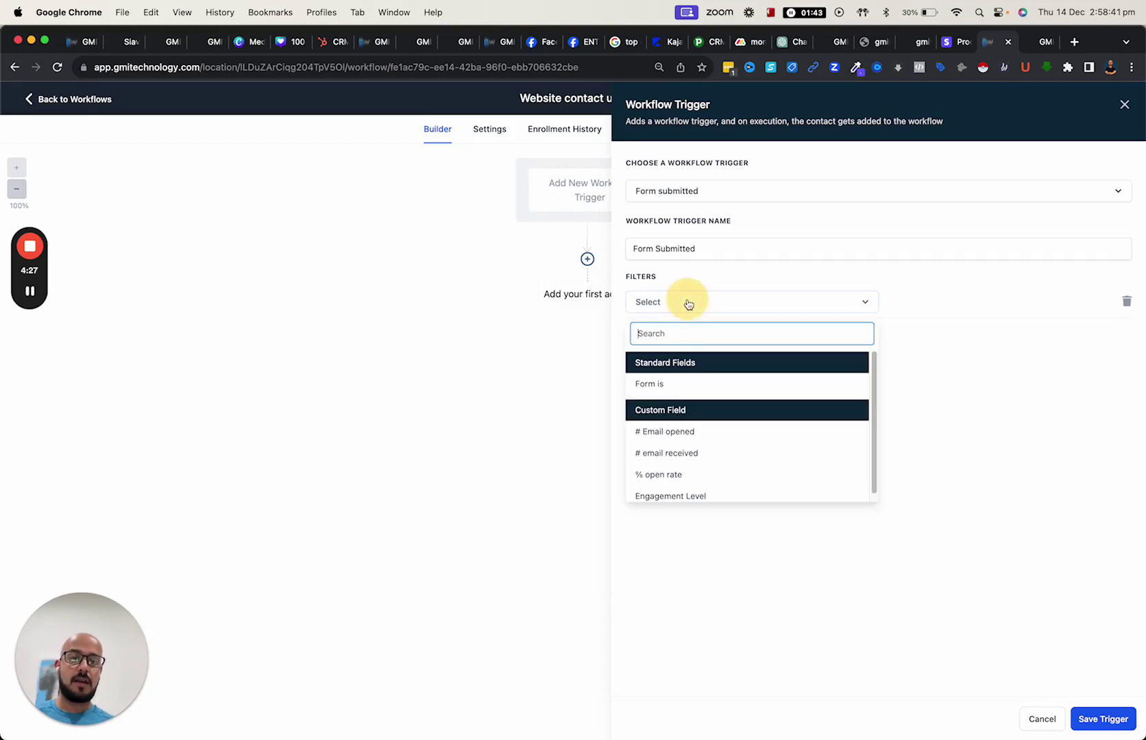
pyautogui.click(657, 388)
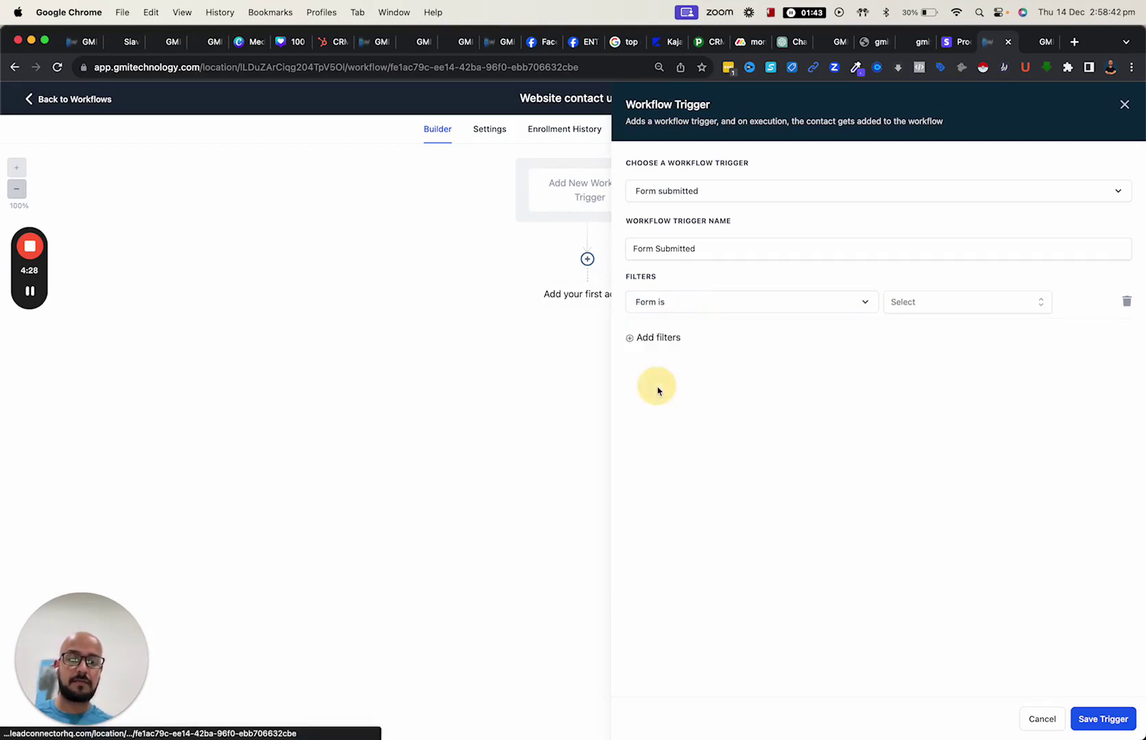
pyautogui.click(962, 310)
pyautogui.click(924, 355)
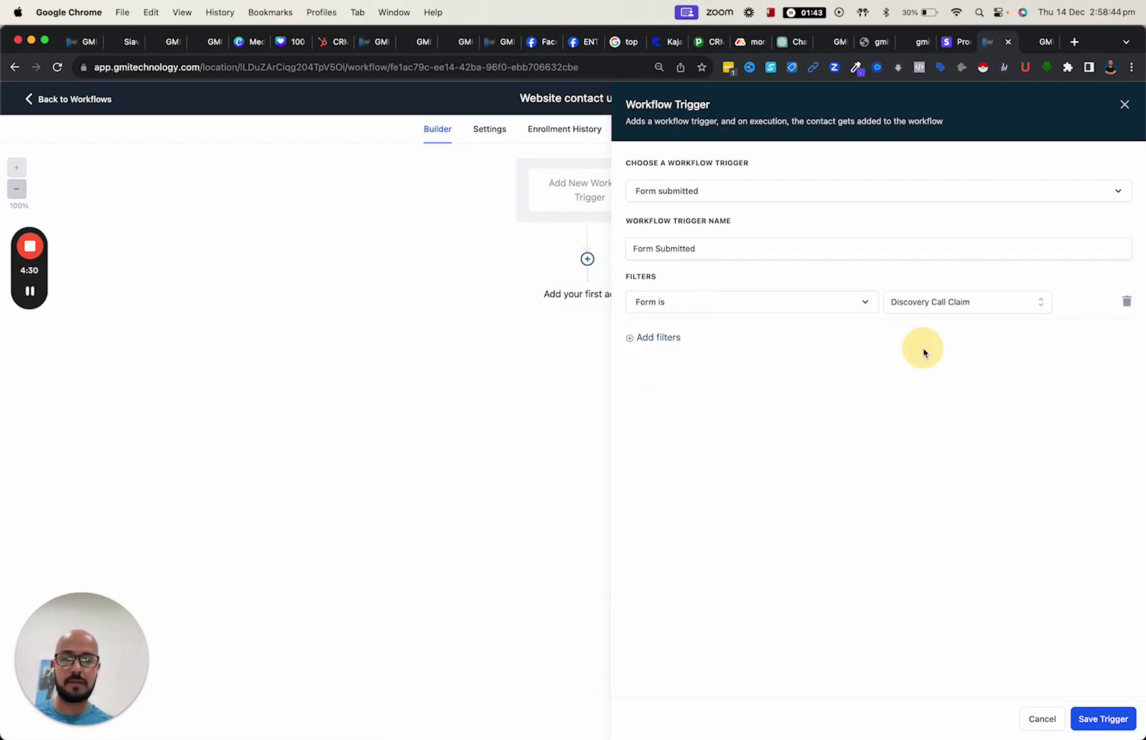
pyautogui.click(973, 309)
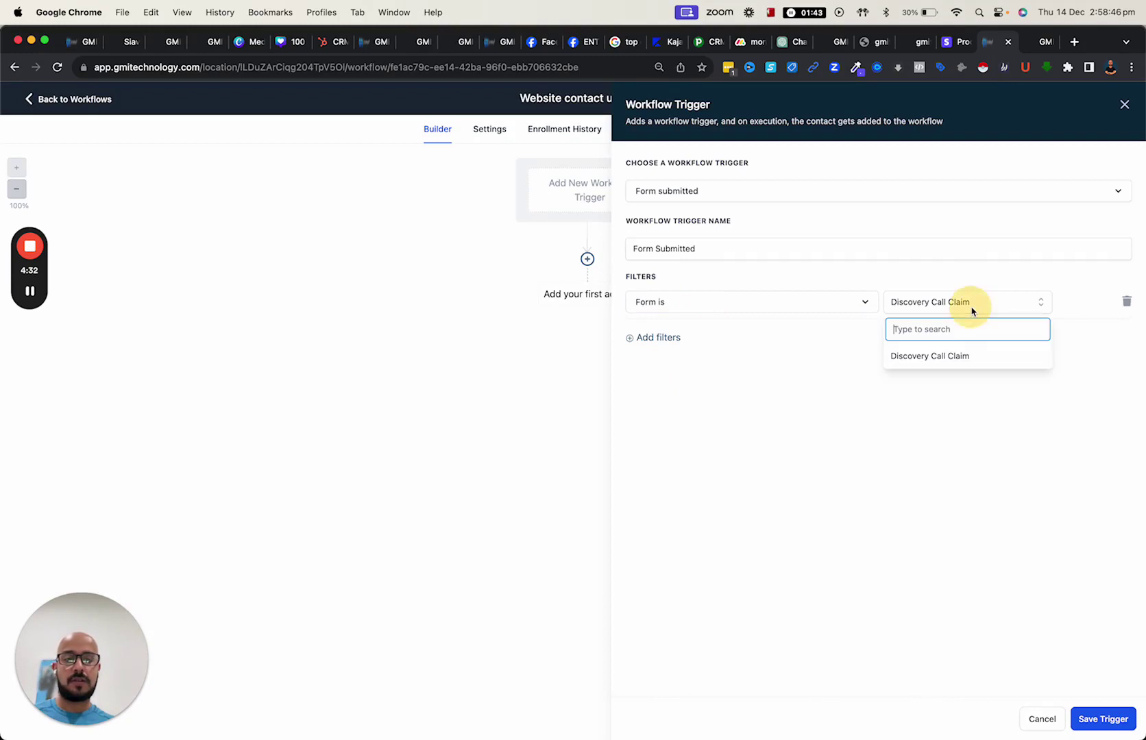
pyautogui.click(934, 356)
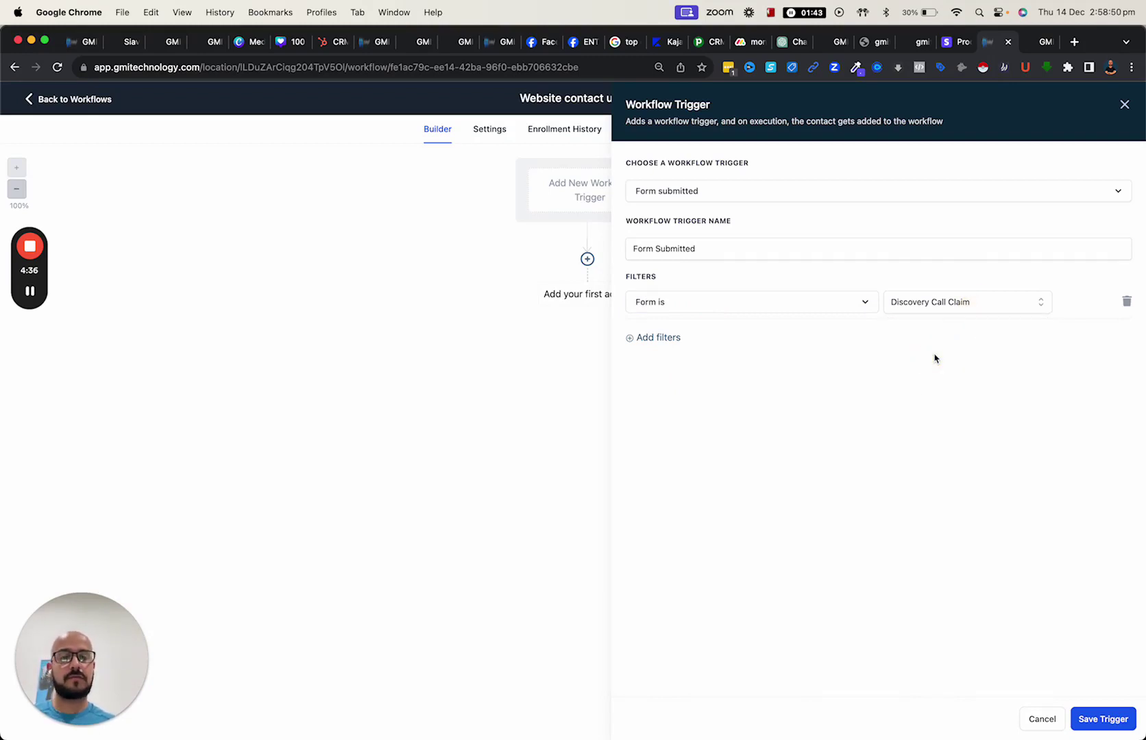
pyautogui.click(1111, 719)
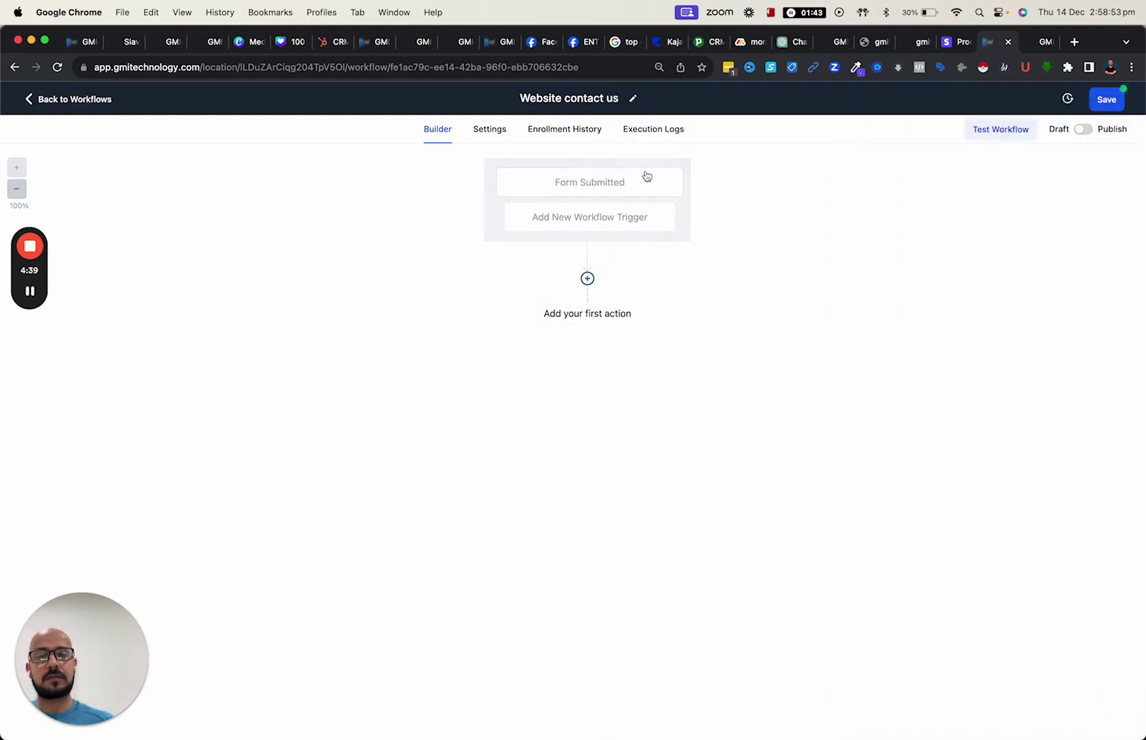
# - Rename the Form Submitted trigger "Discovery Call Claim - Form Submitted" and save it
pyautogui.click(569, 190)
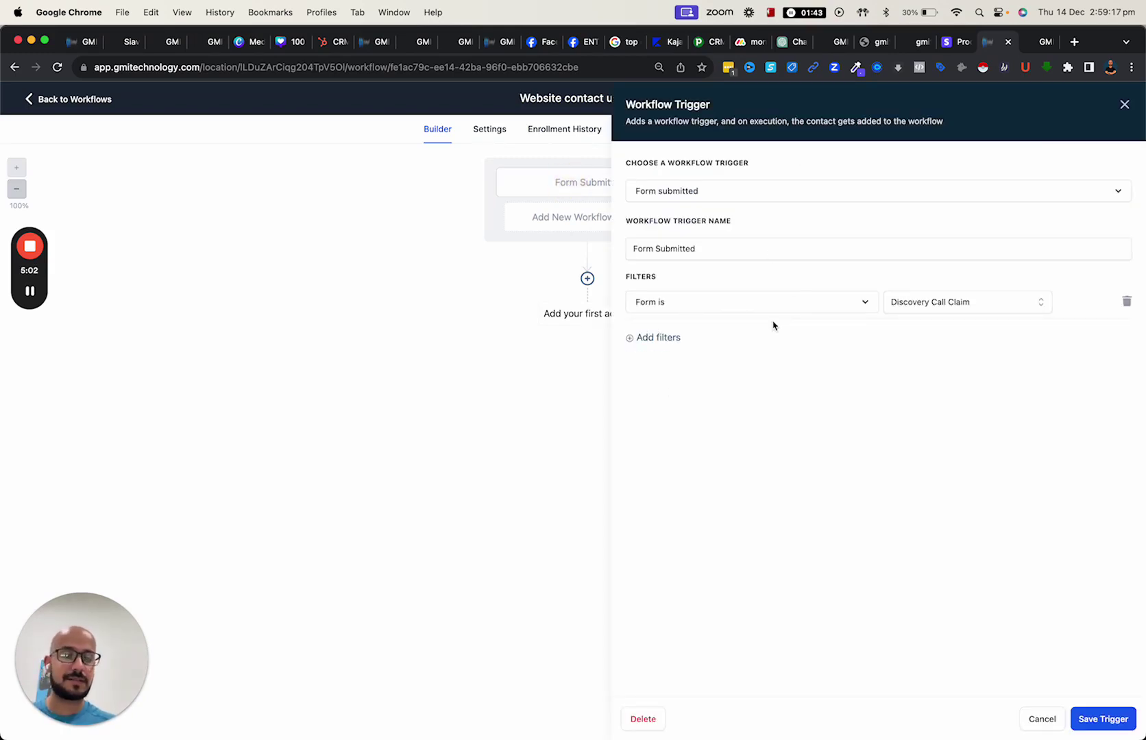
pyautogui.click(730, 248)
pyautogui.write('-')
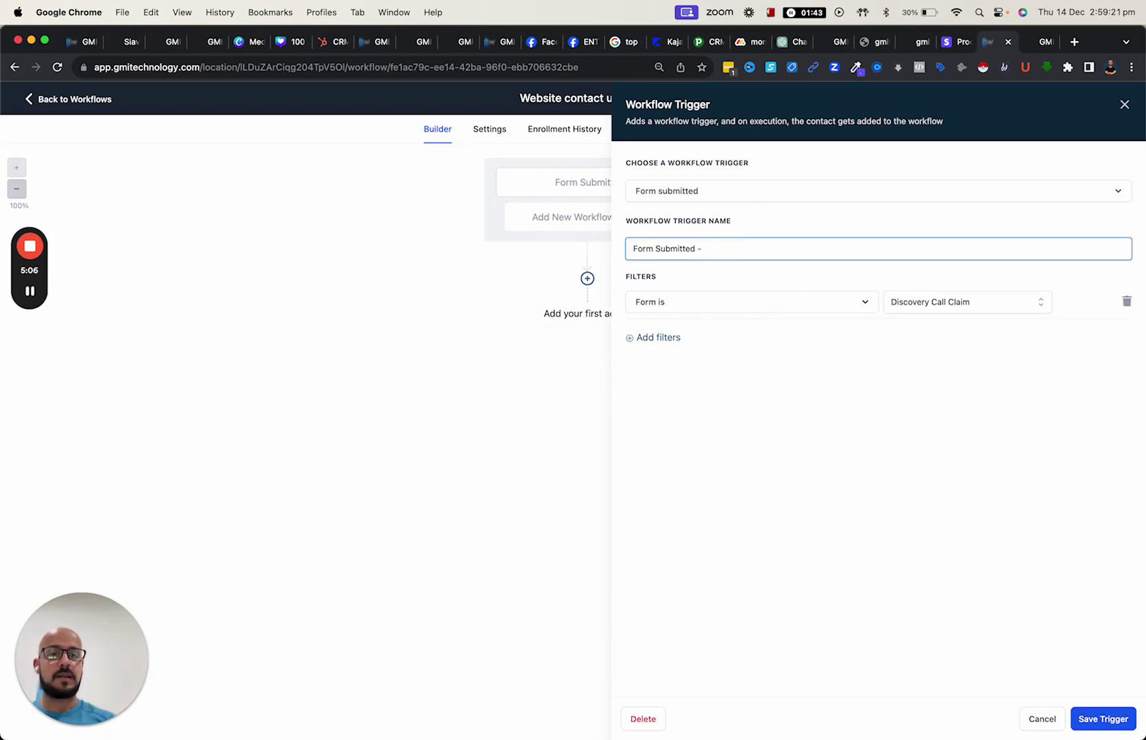
pyautogui.press('BackSpace')
pyautogui.press('BackSpace')
pyautogui.press('BackSpace')
pyautogui.write('Discovery')
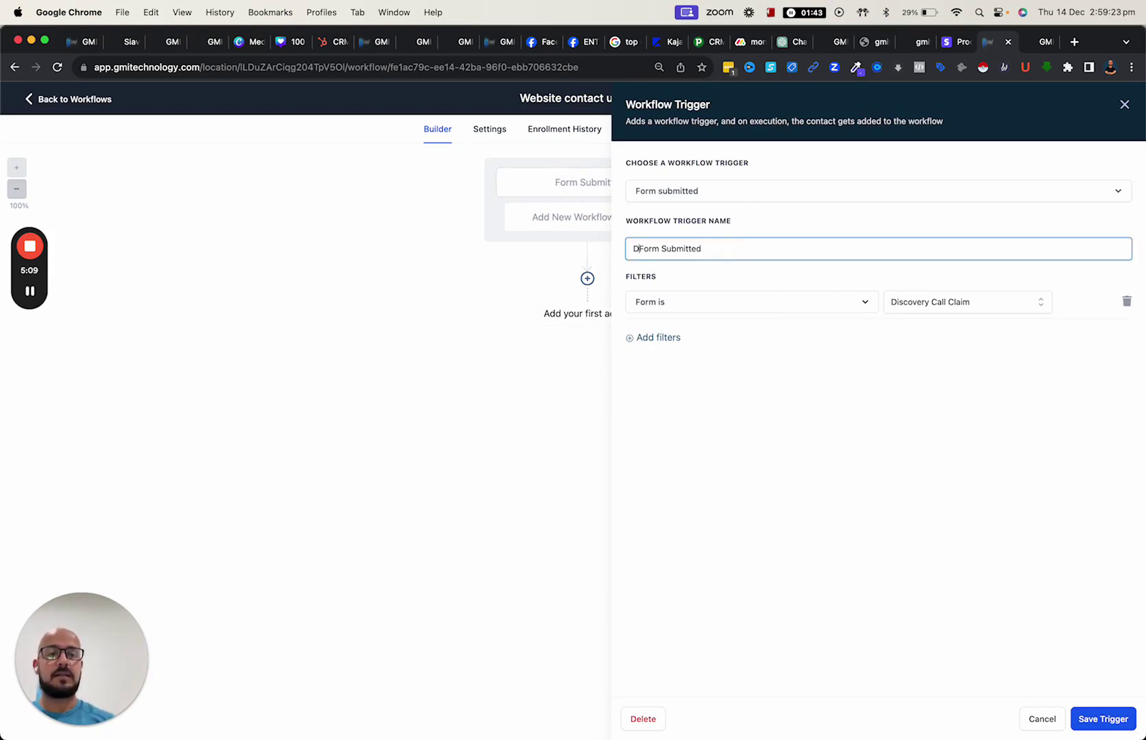
pyautogui.write(' Call Ca')
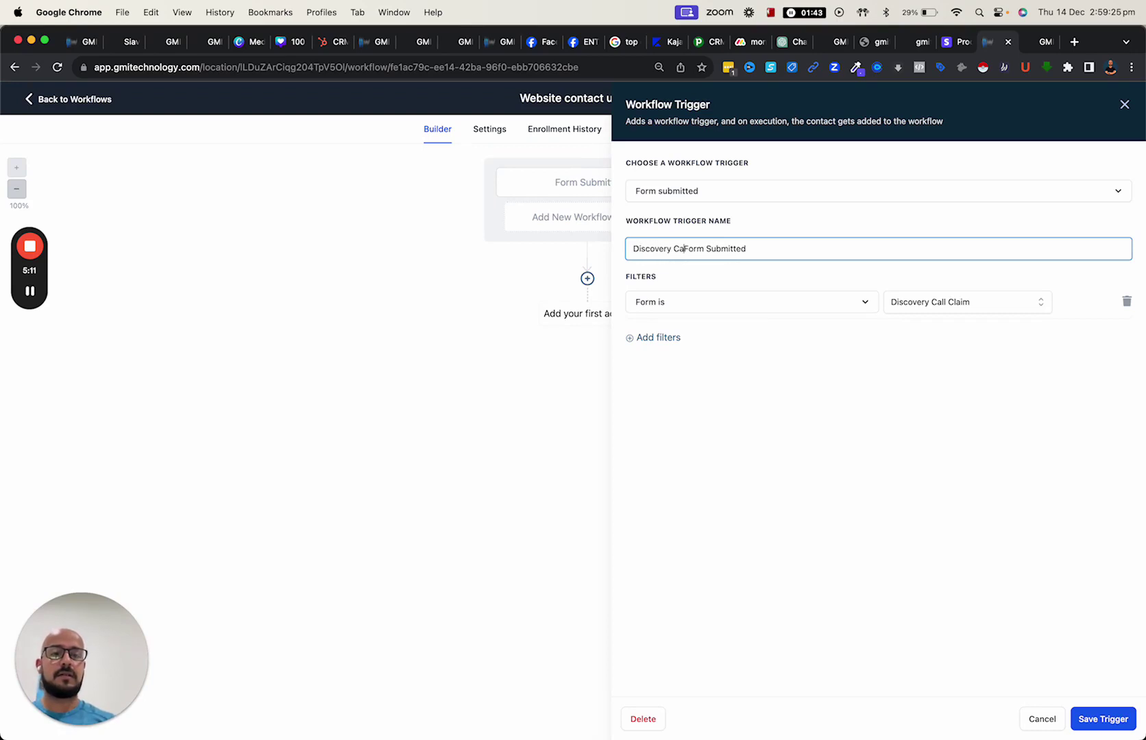
pyautogui.write('laim -')
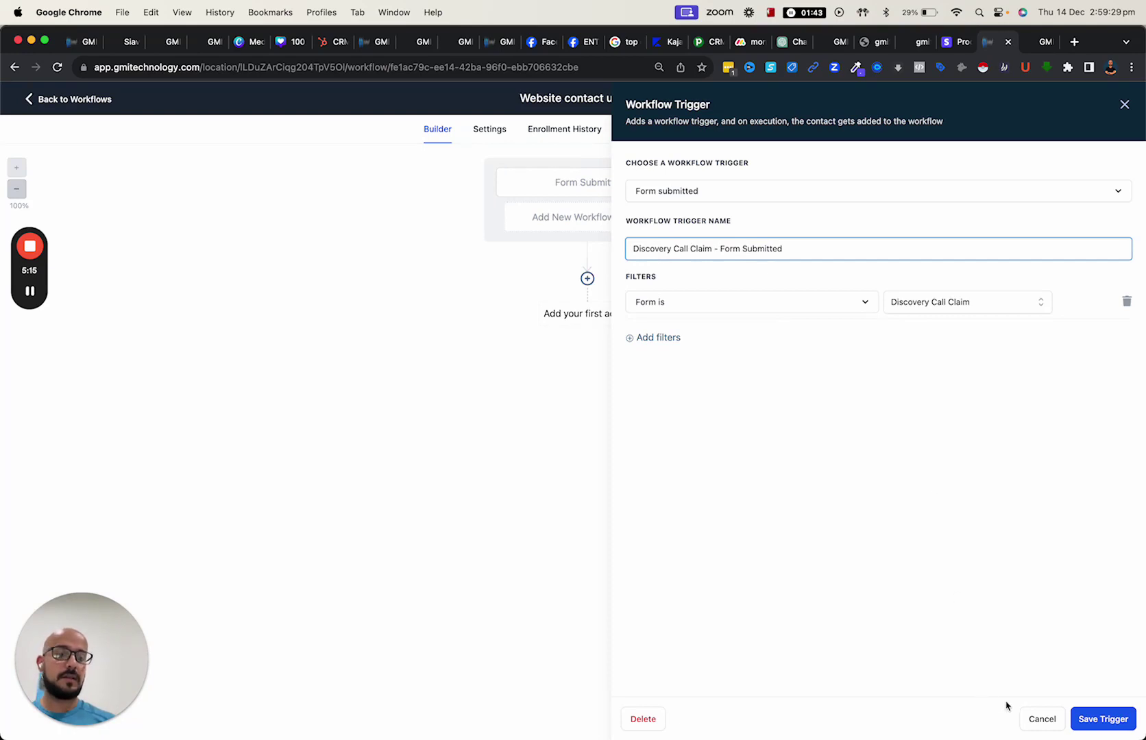
pyautogui.click(1090, 720)
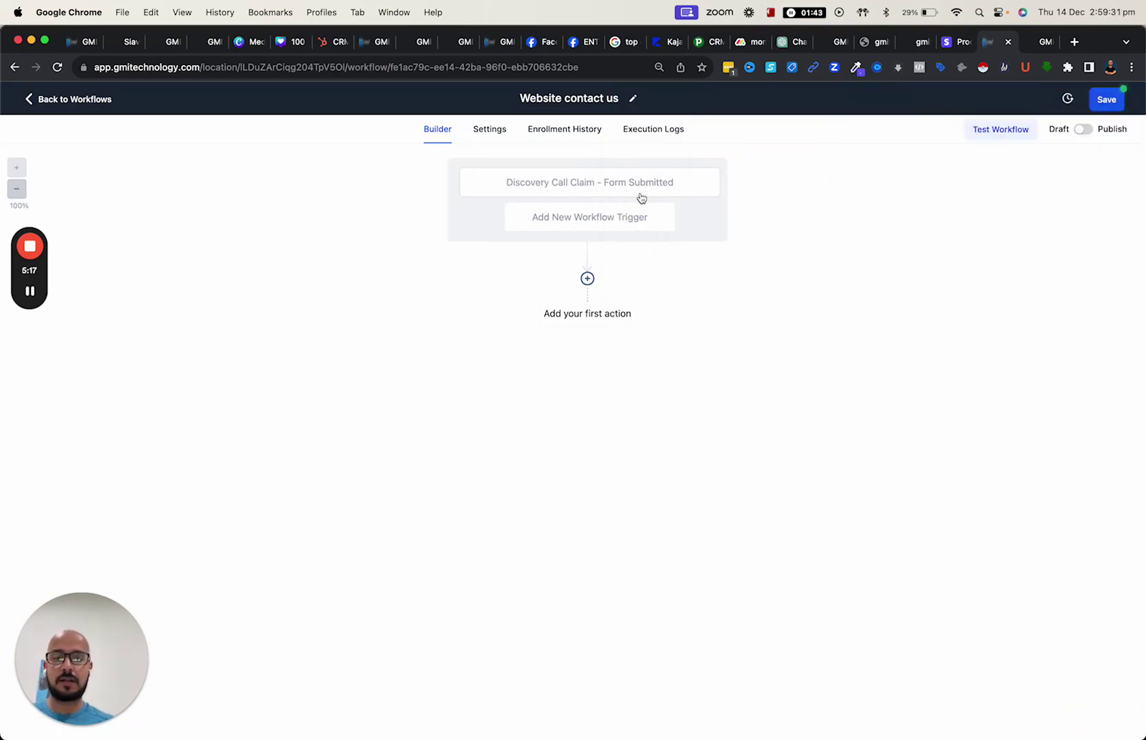
# - Search the actions for "send" and choose Send Email as the workflow's first action
pyautogui.click(584, 314)
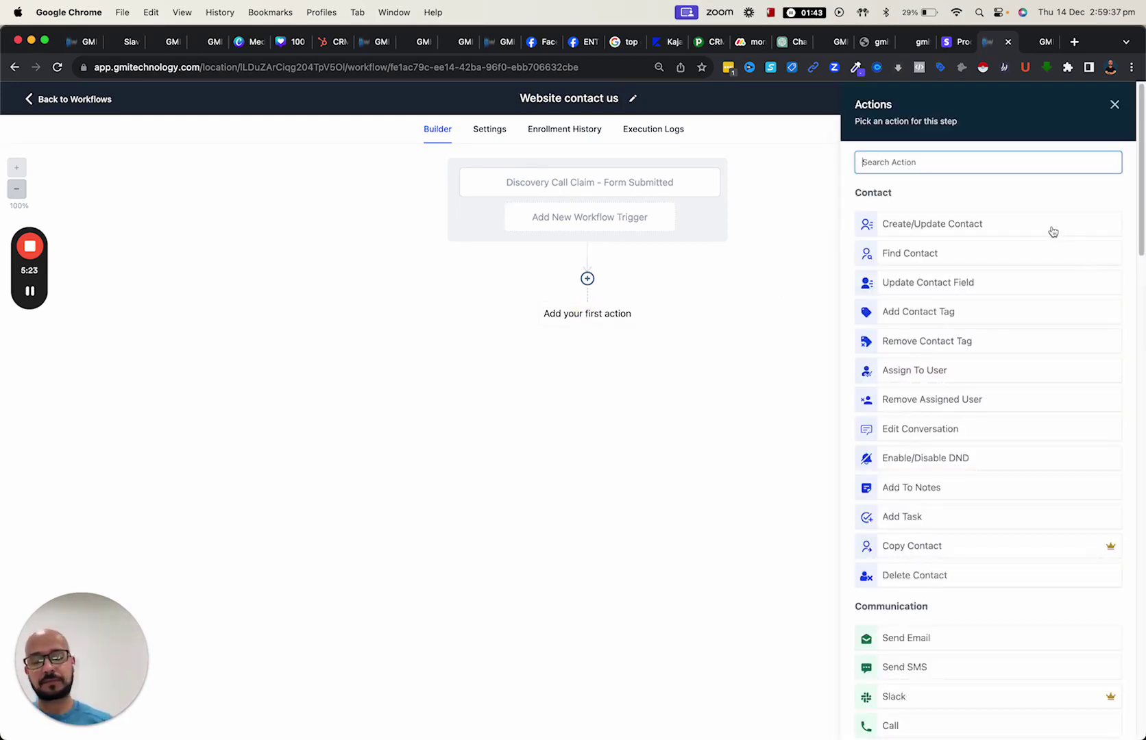
pyautogui.write('send')
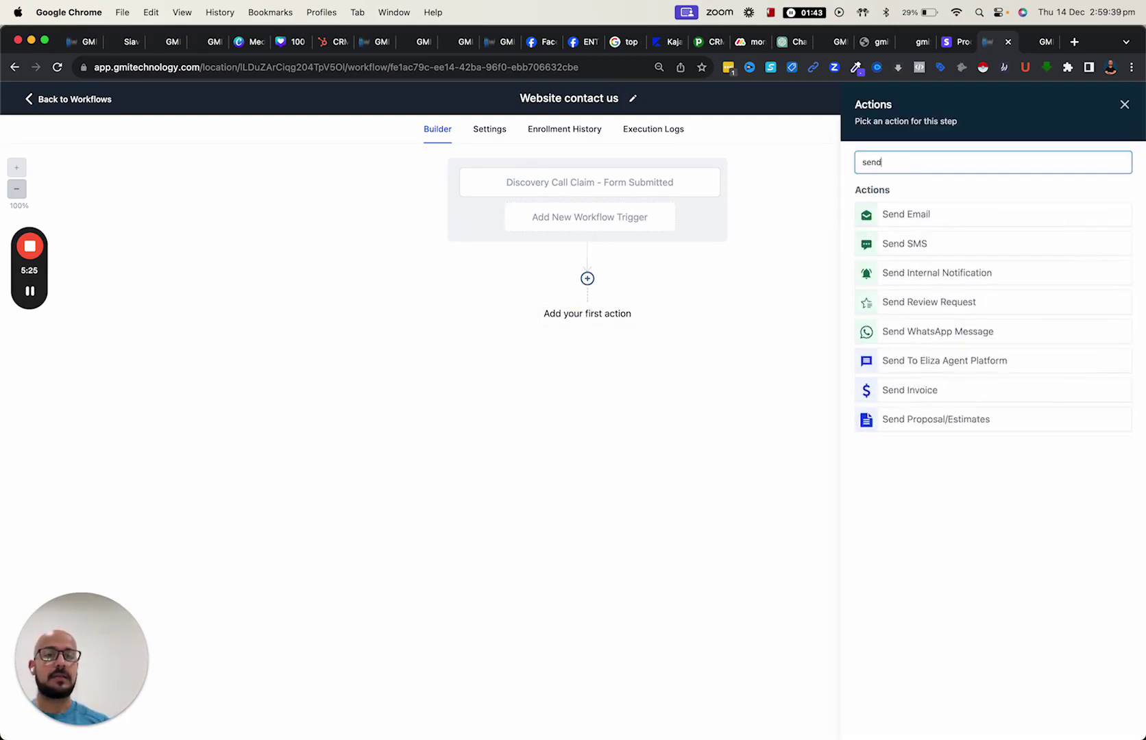
pyautogui.click(1012, 212)
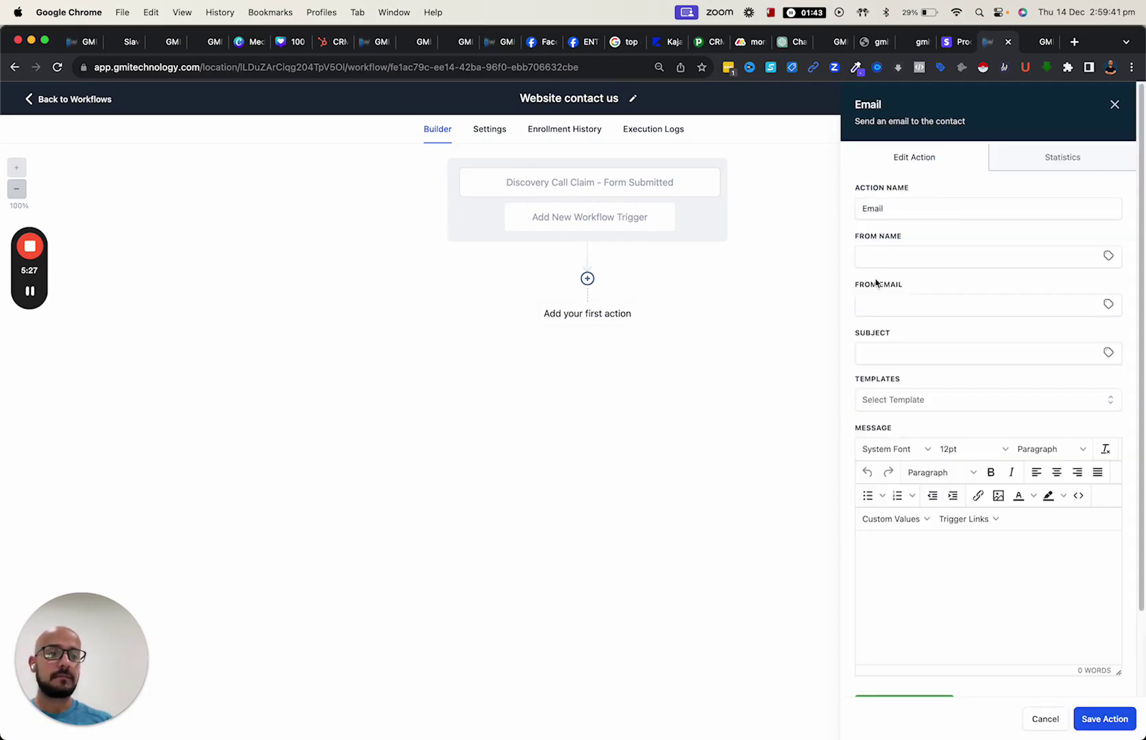
# - Rename the email action as "Email 1"
pyautogui.click(891, 210)
pyautogui.moveTo(903, 209); pyautogui.dragTo(844, 211)
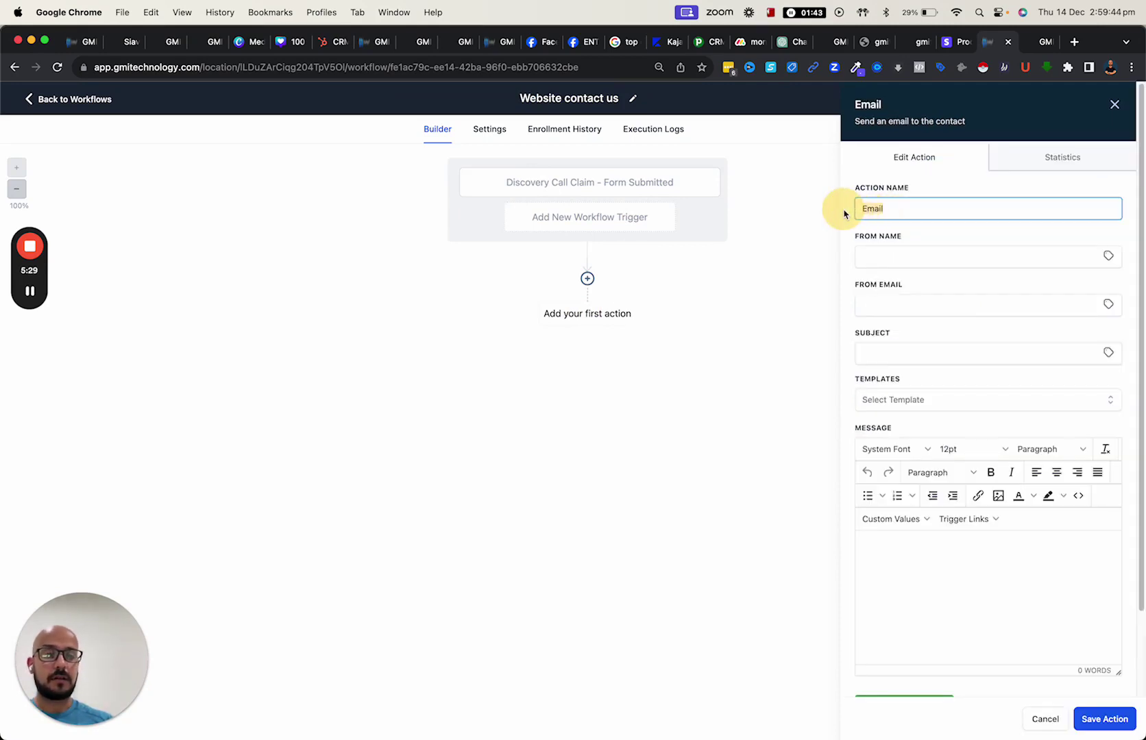
pyautogui.click(892, 208)
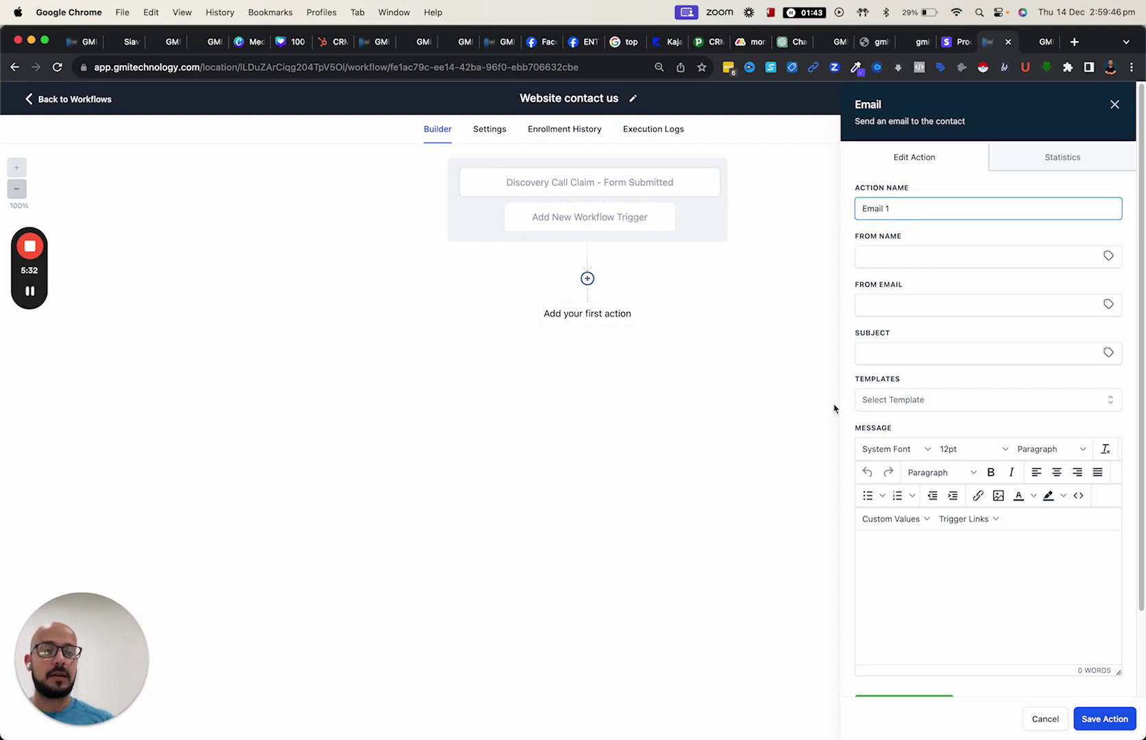
# - Leave the sender fields empty and set the email's subject to "thank you for contacting us"
pyautogui.click(911, 258)
pyautogui.click(880, 302)
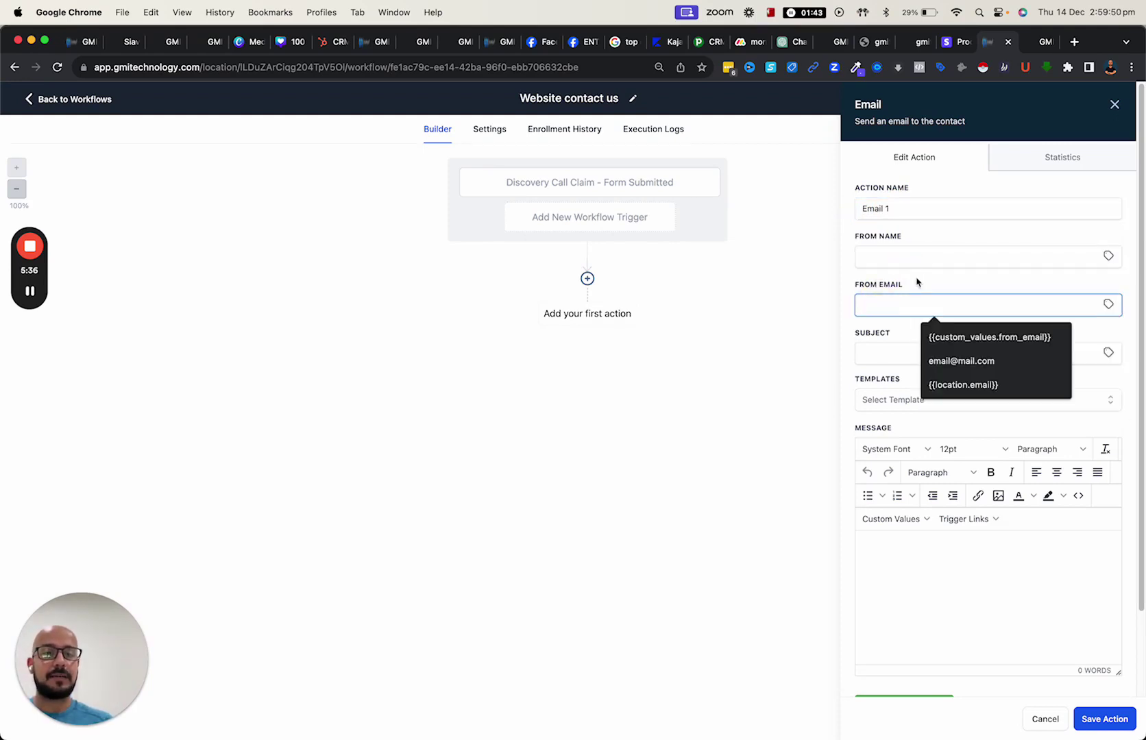
pyautogui.click(917, 283)
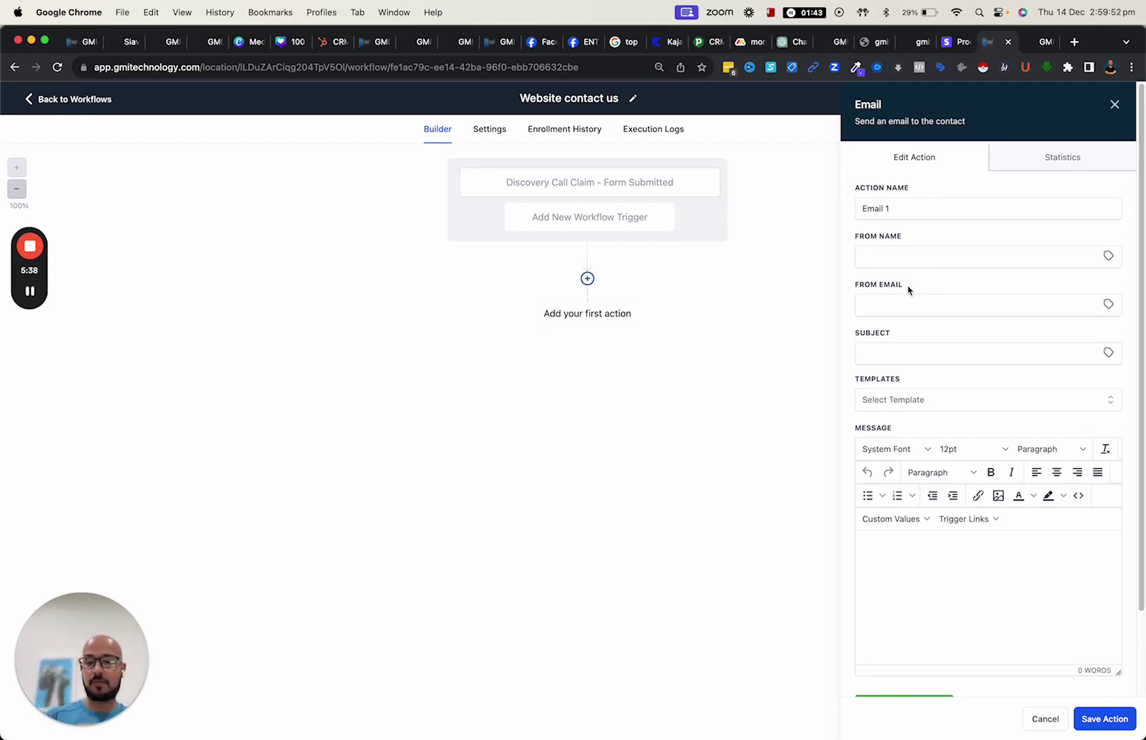
pyautogui.click(914, 345)
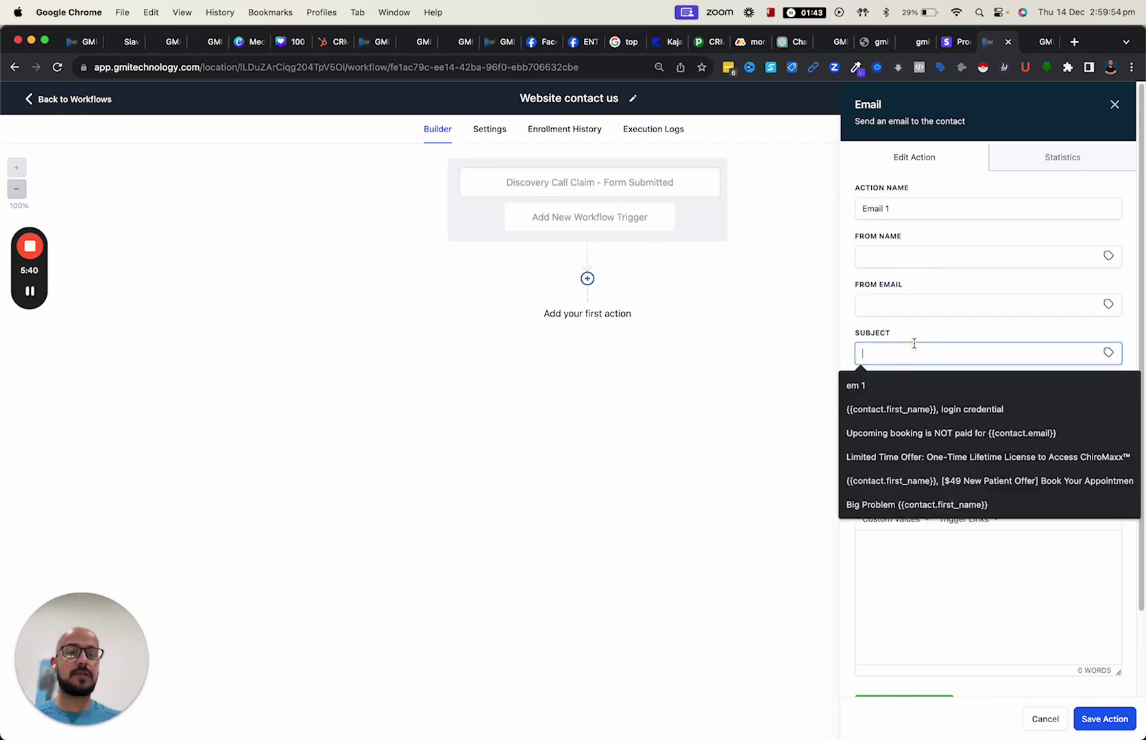
pyautogui.write('hey tha')
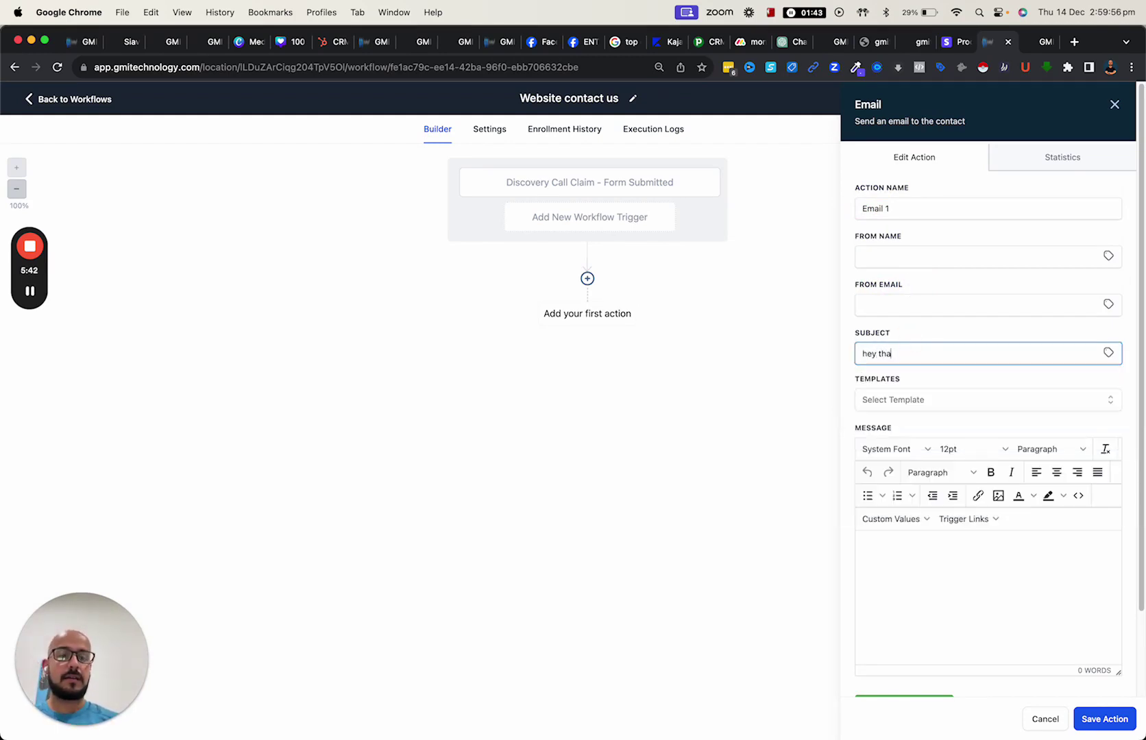
pyautogui.write('nkthank you for ')
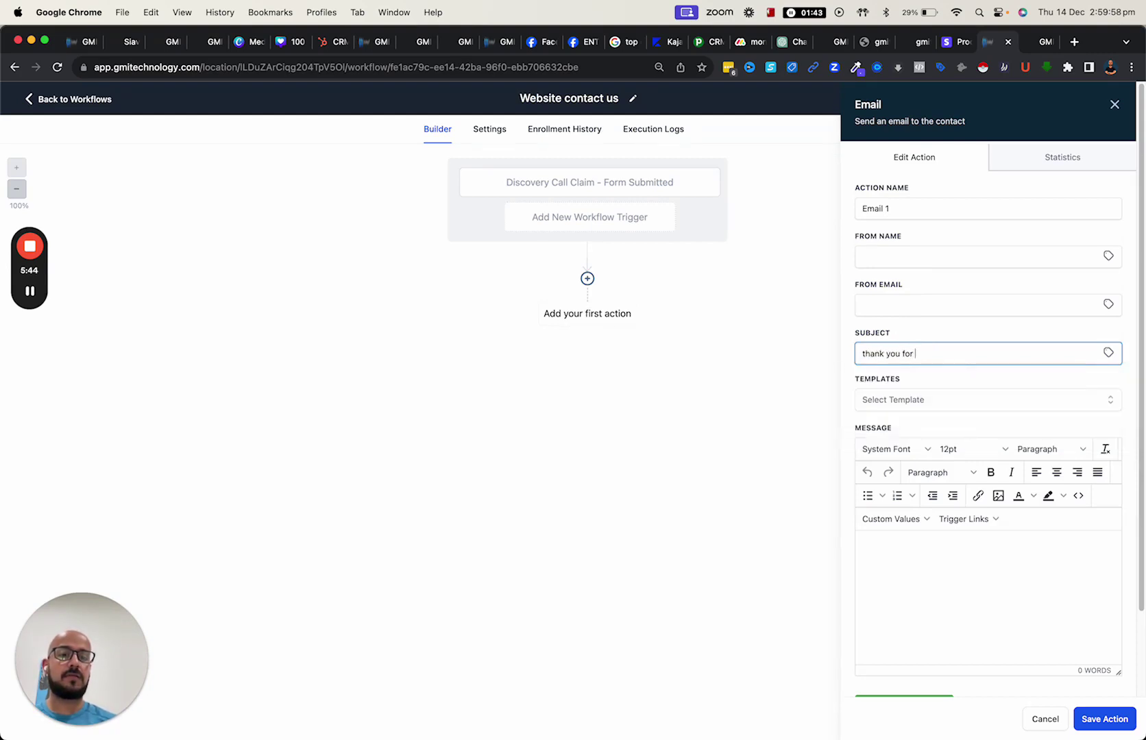
pyautogui.write('contactin')
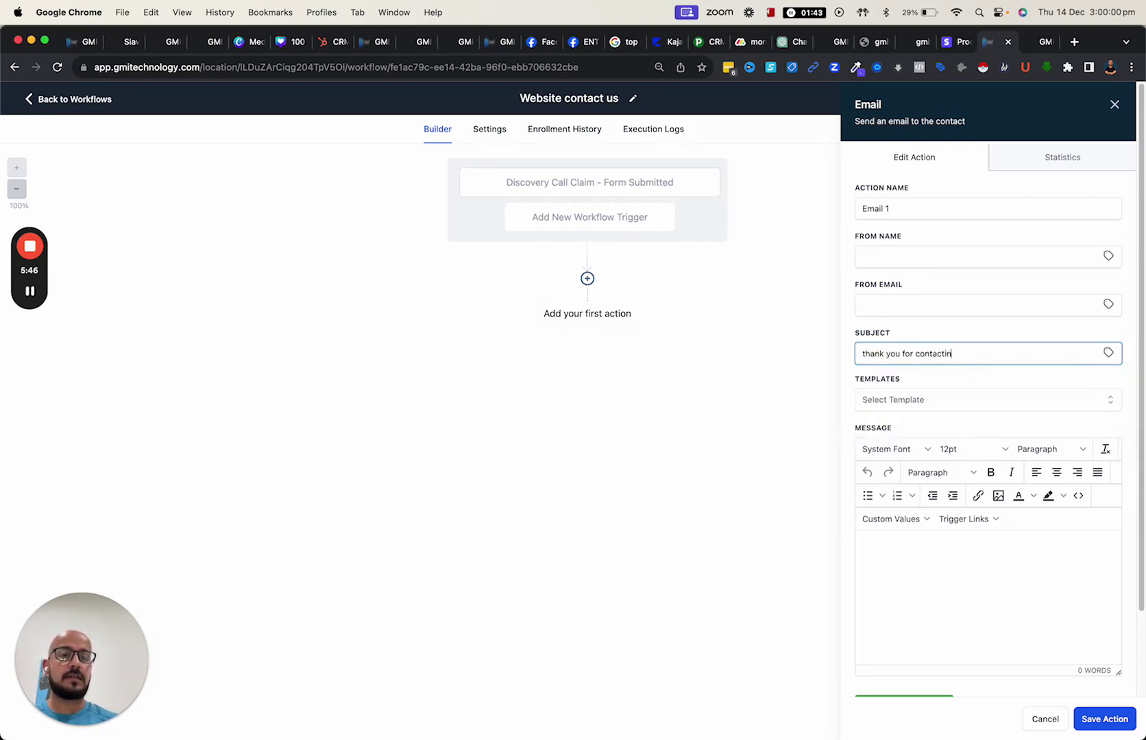
pyautogui.write('g us')
# - Start the email message with "Hey" followed by the contact's First Name custom value and a comma
pyautogui.click(883, 532)
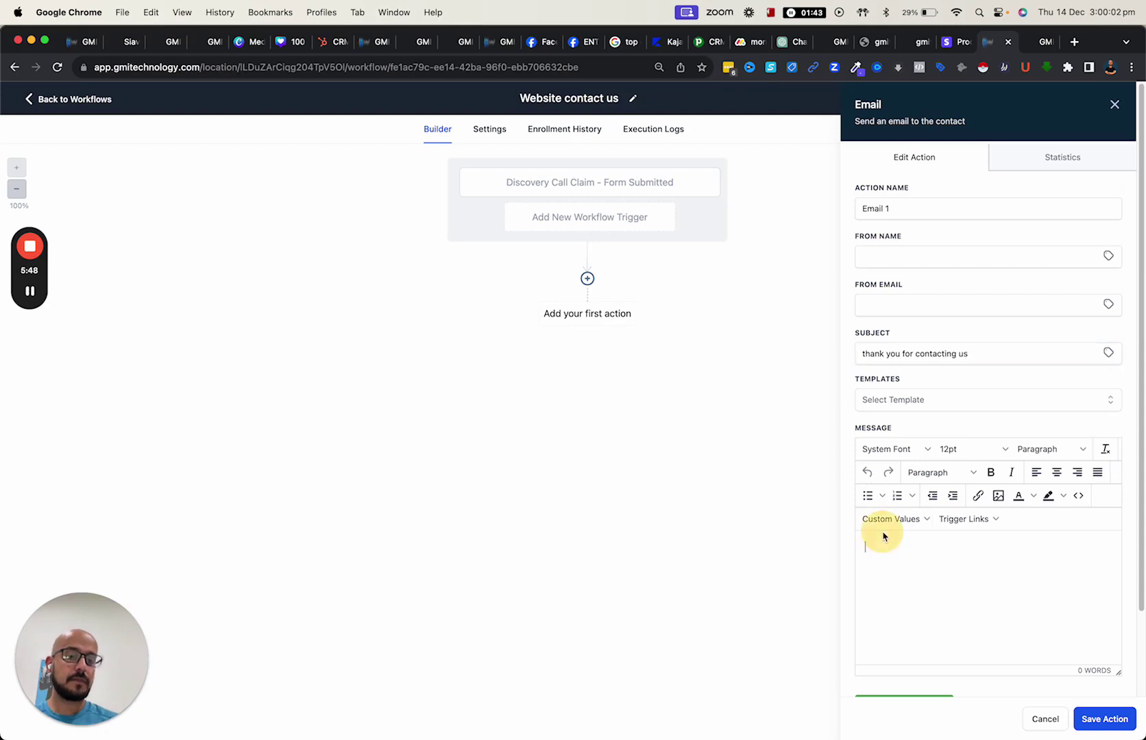
pyautogui.scroll(-2, 903, 537)
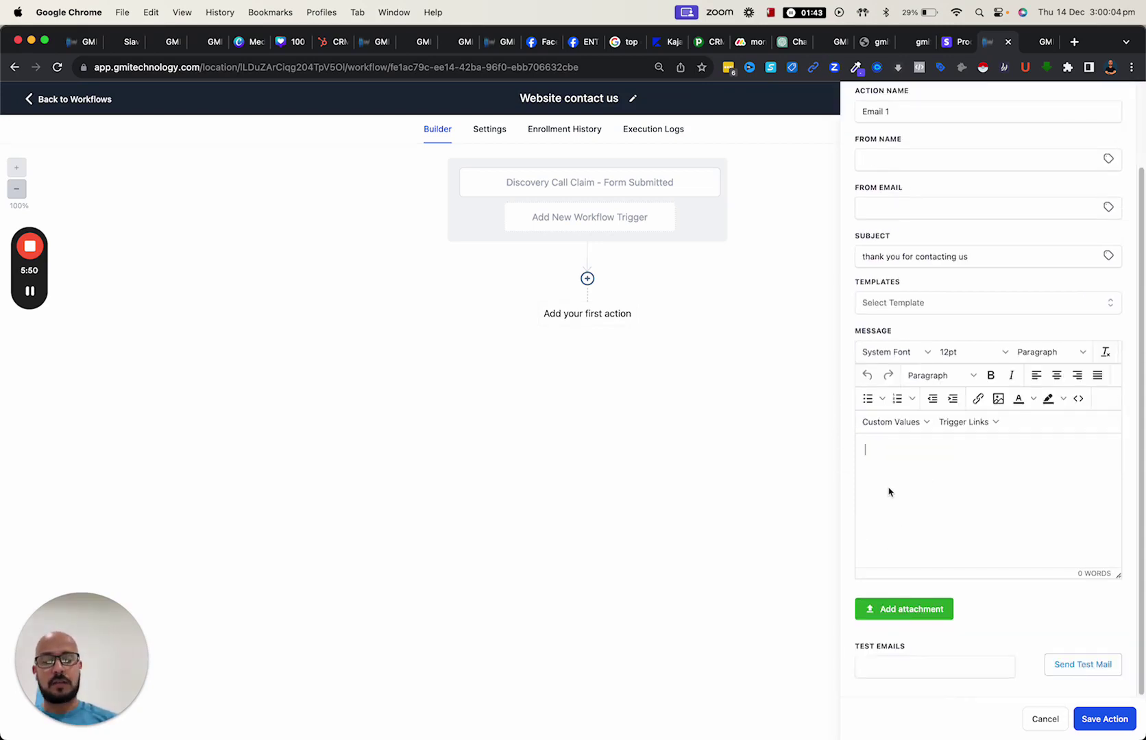
pyautogui.write('Hey')
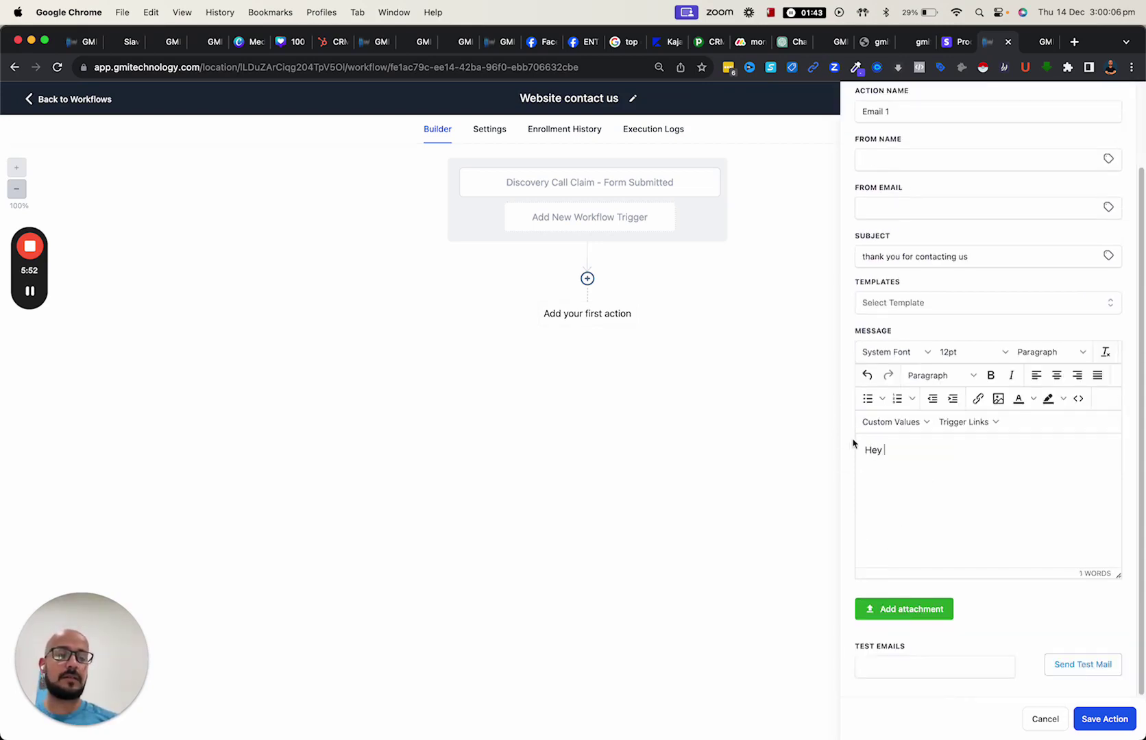
pyautogui.click(877, 423)
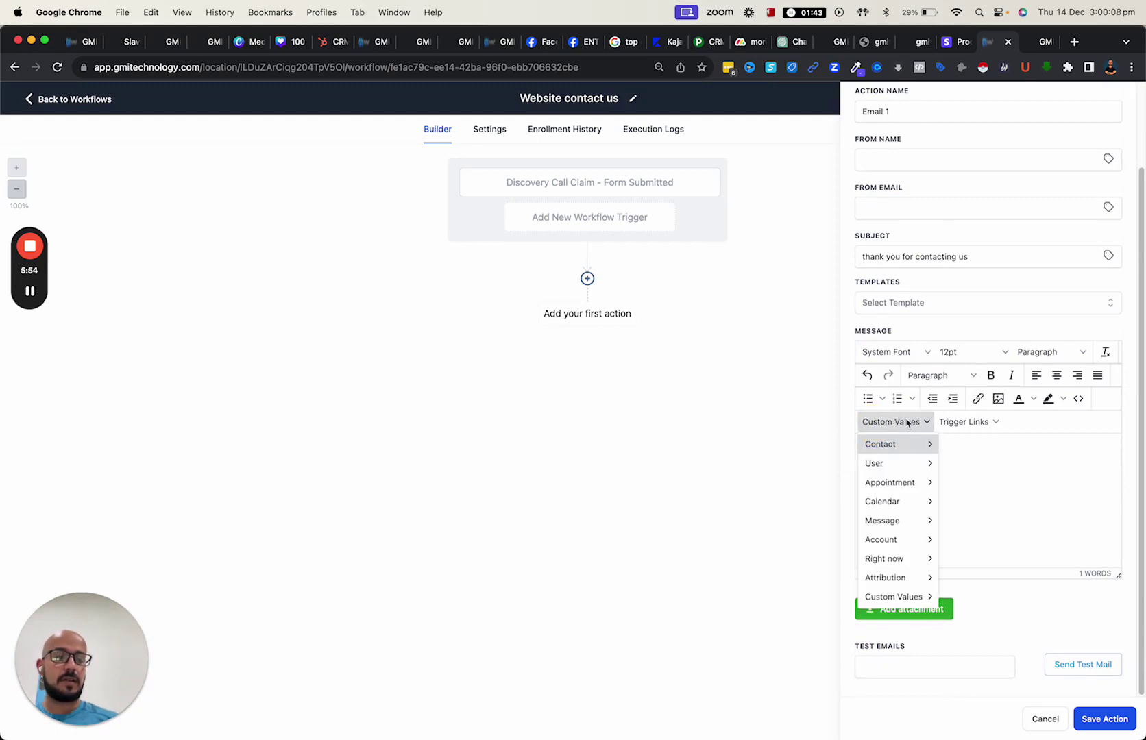
pyautogui.moveTo(880, 445)
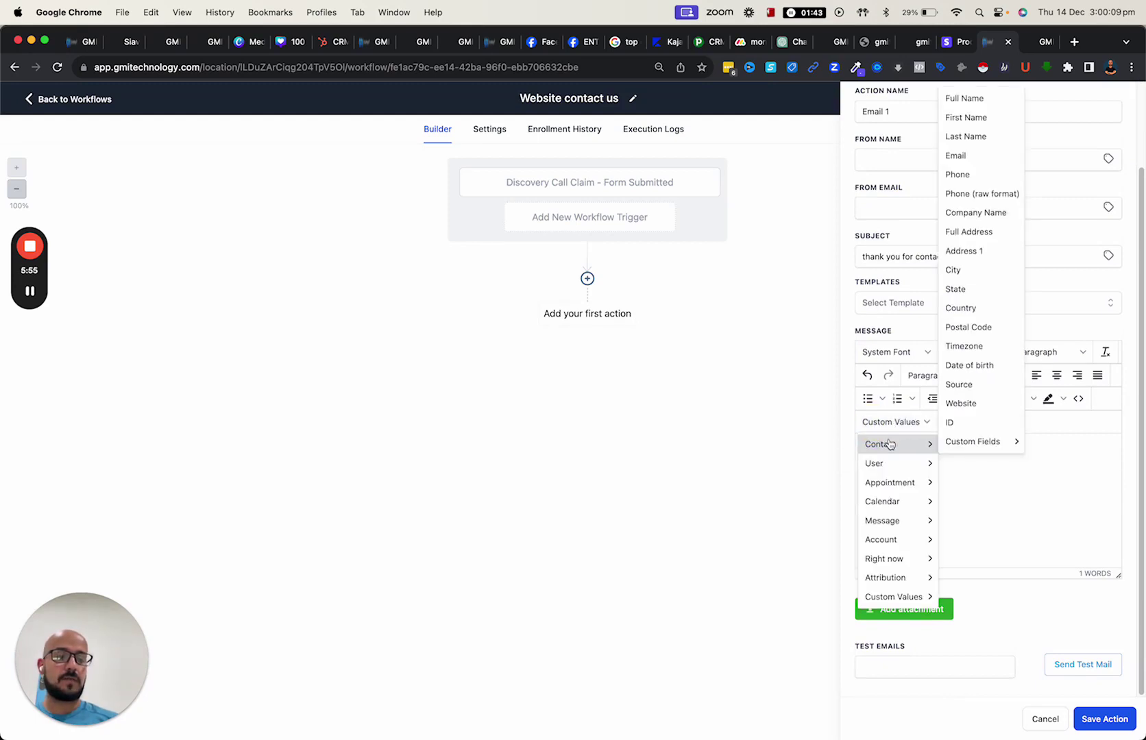
pyautogui.click(966, 121)
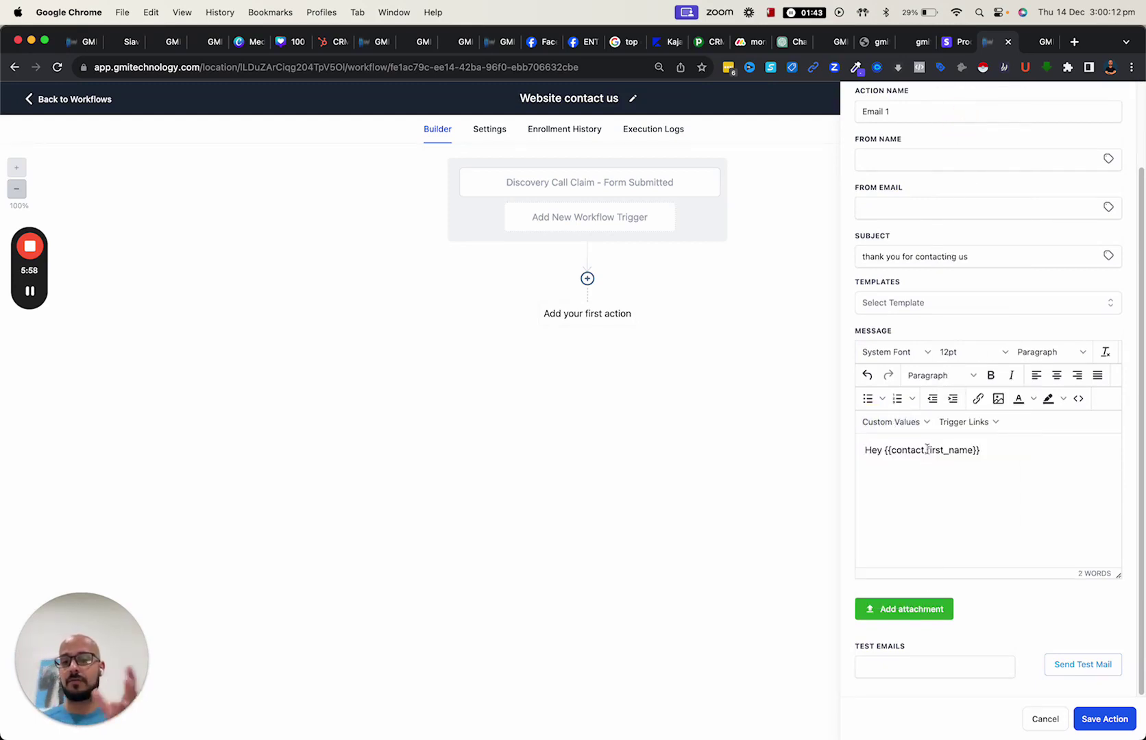
pyautogui.write(',')
# - Add the line "body of the email." below the greeting and save the email action
pyautogui.press('Return')
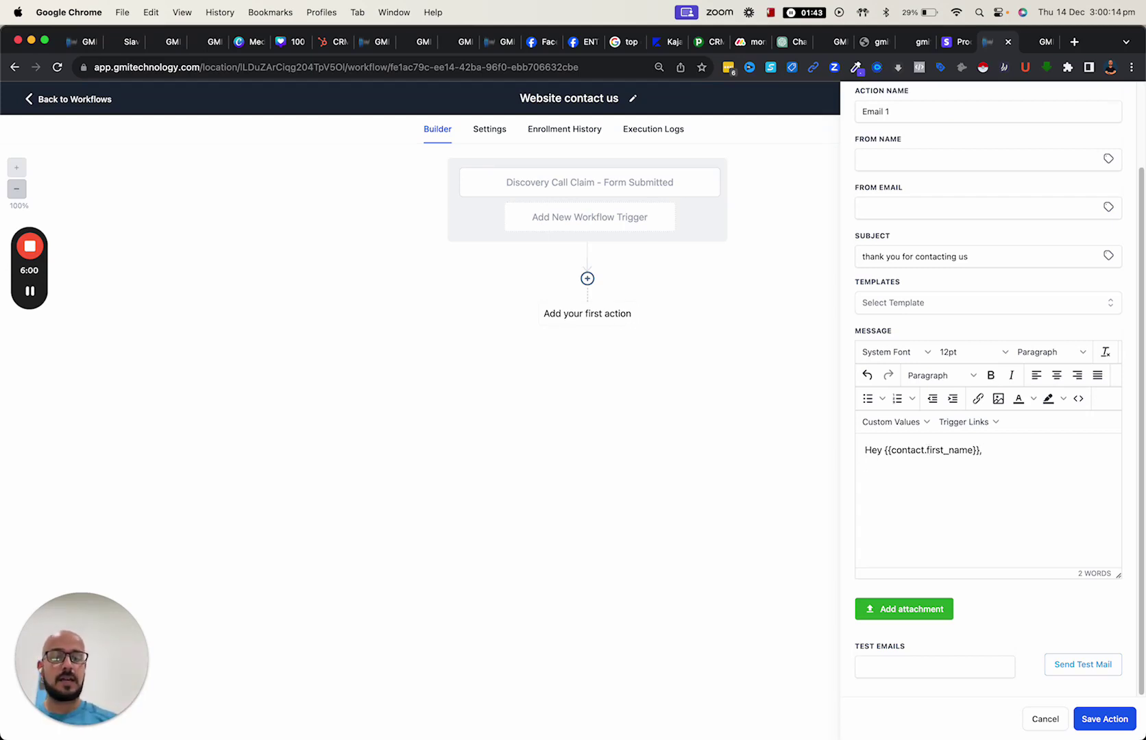
pyautogui.write('body of the e')
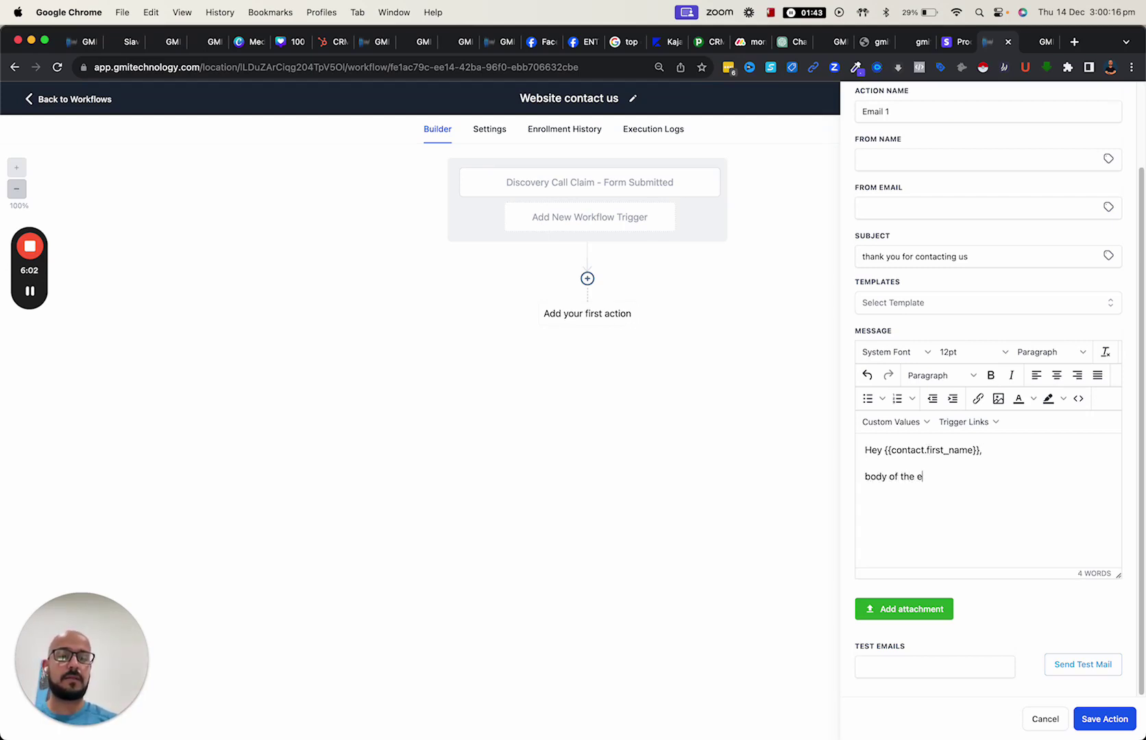
pyautogui.write('mail.')
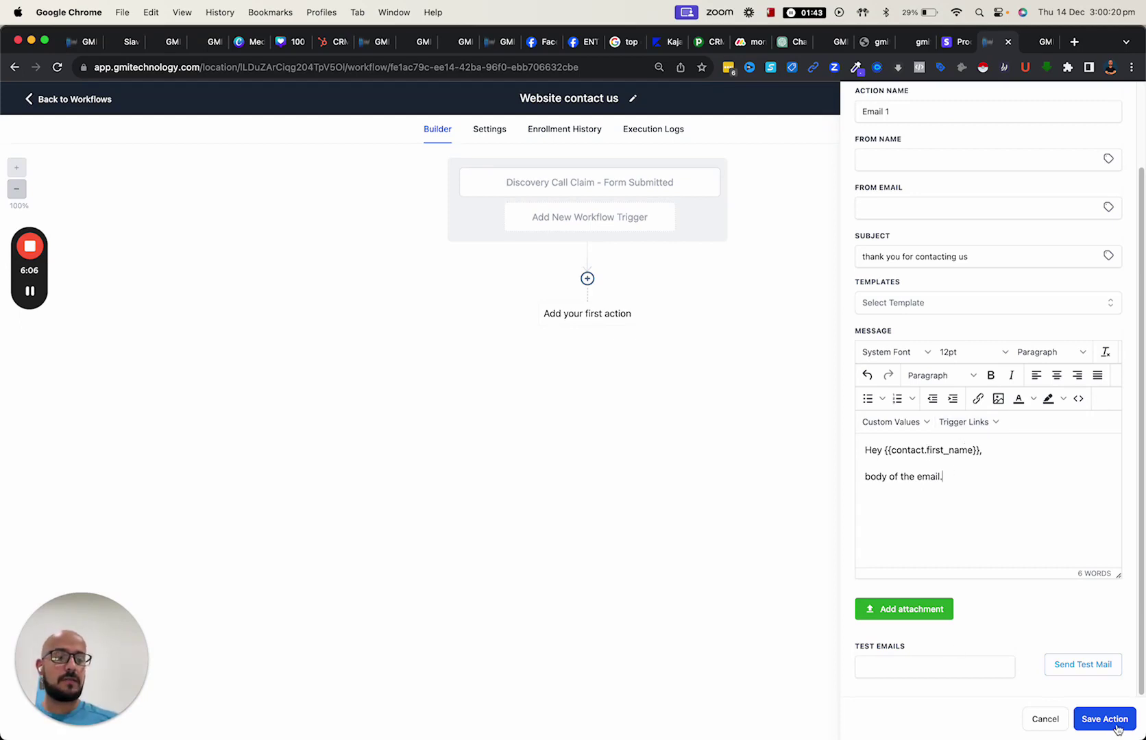
pyautogui.click(883, 667)
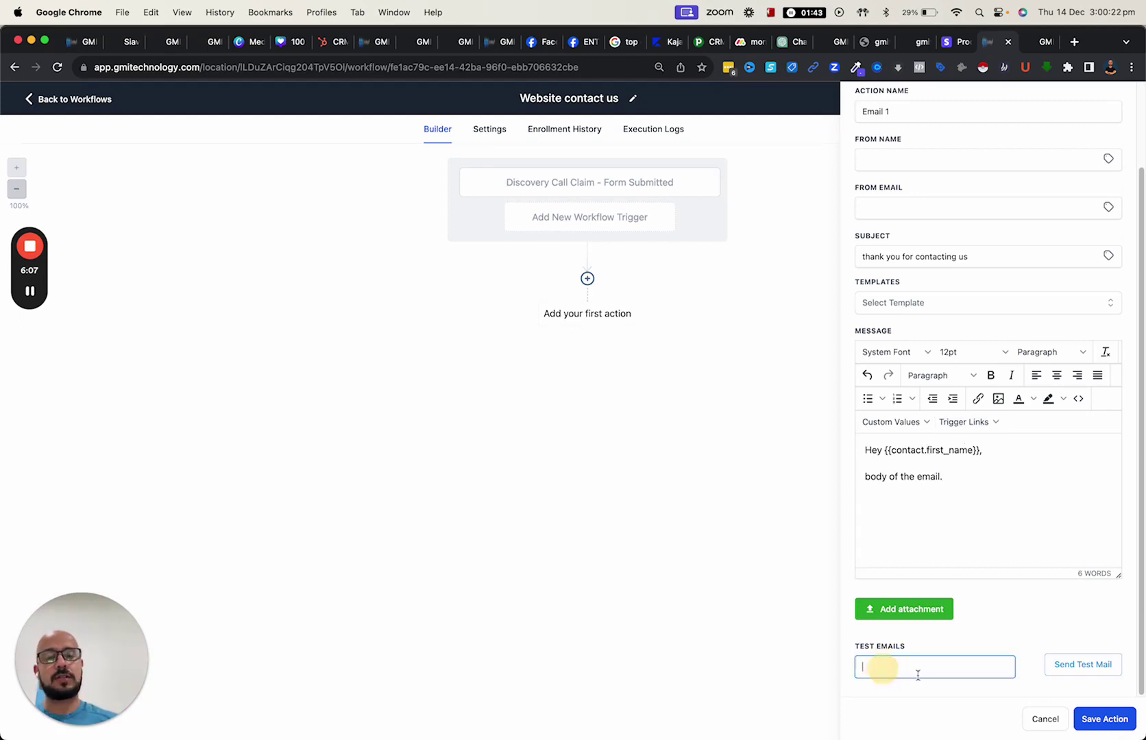
pyautogui.click(1098, 720)
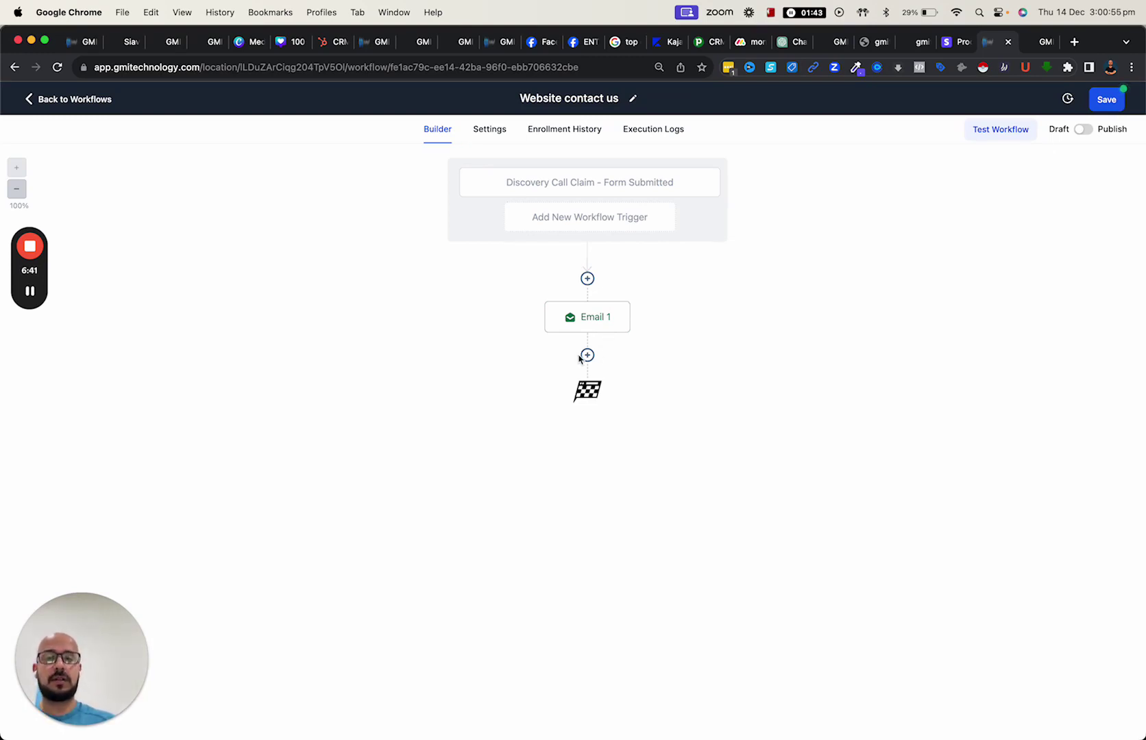
# - Add an action after Email 1, searching for "wait" and choosing Wait
pyautogui.click(587, 356)
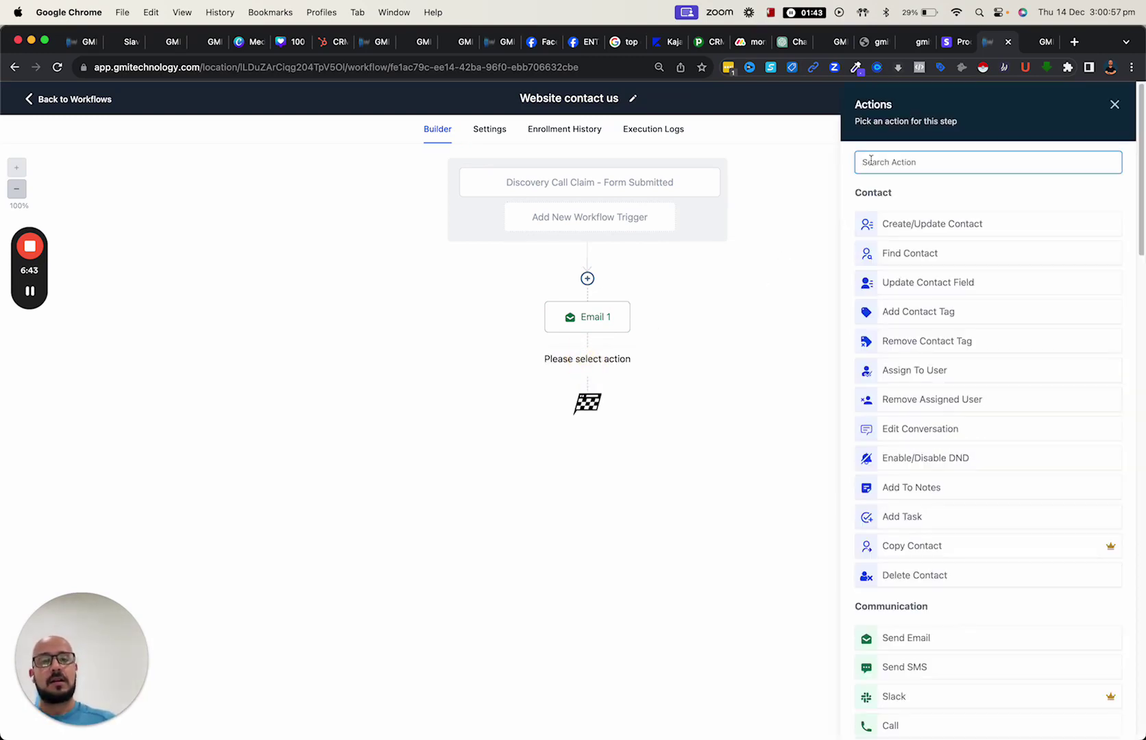
pyautogui.write('wait')
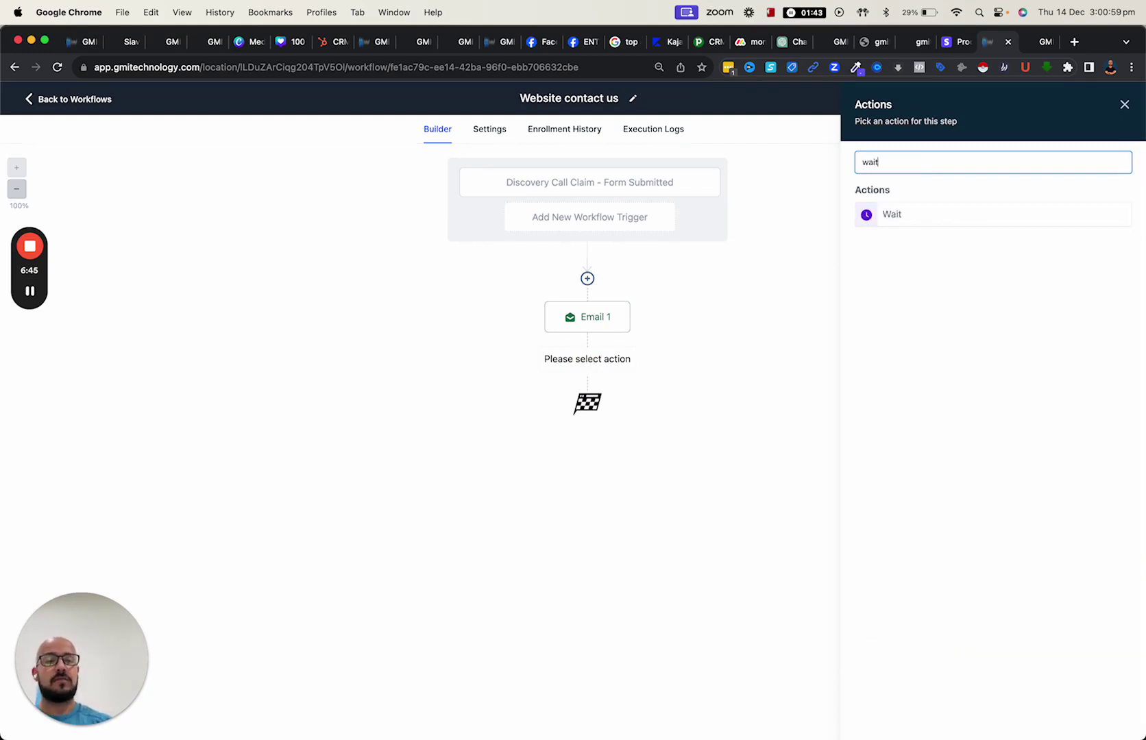
pyautogui.click(891, 216)
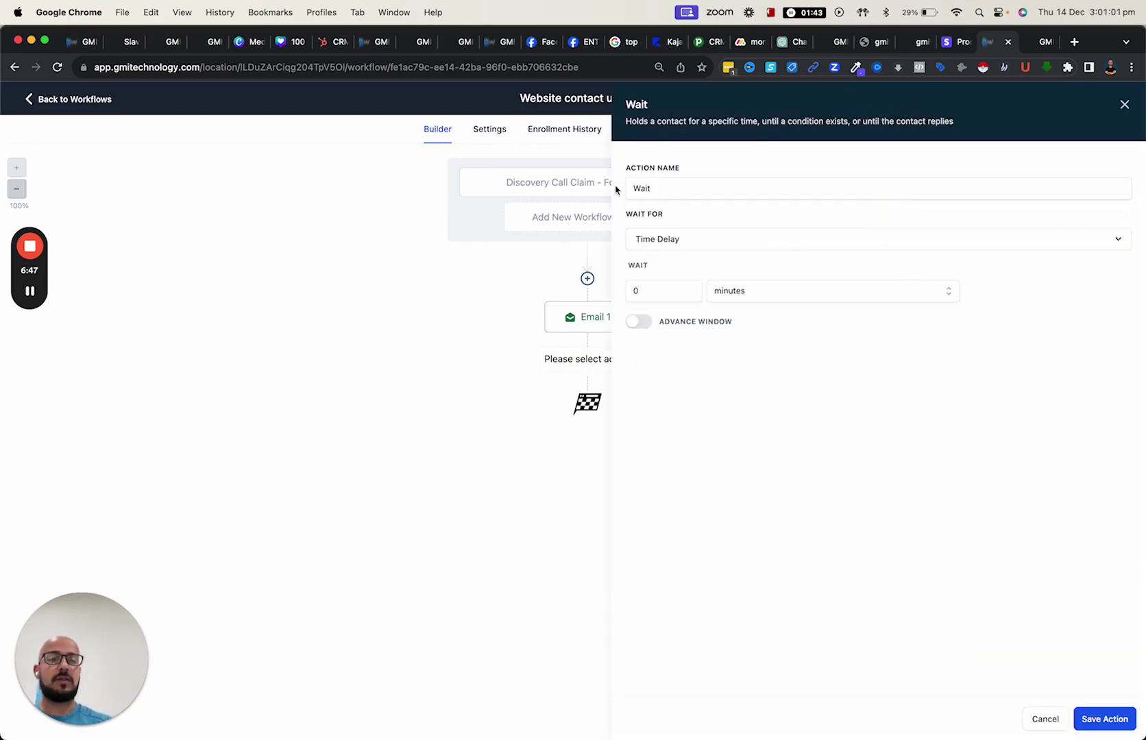
# - Name the wait action "Wait 20 mins", set its time delay to 20 minutes, and save it
pyautogui.click(708, 190)
pyautogui.write('20 mins')
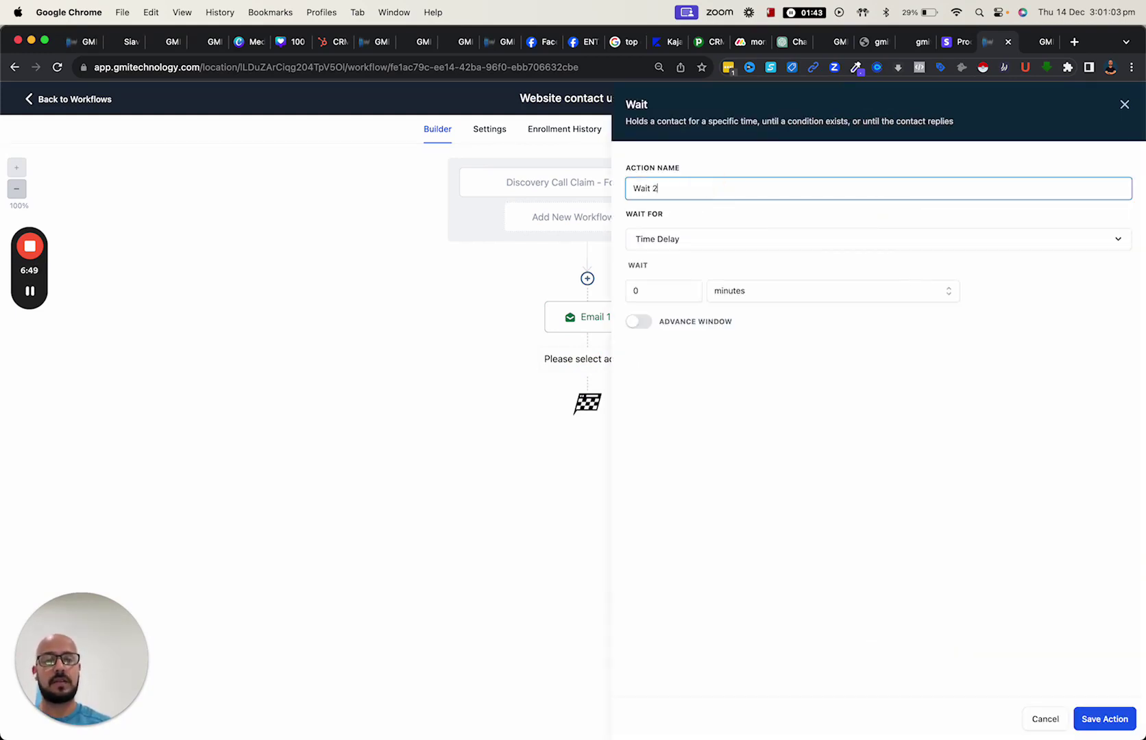
pyautogui.click(663, 293)
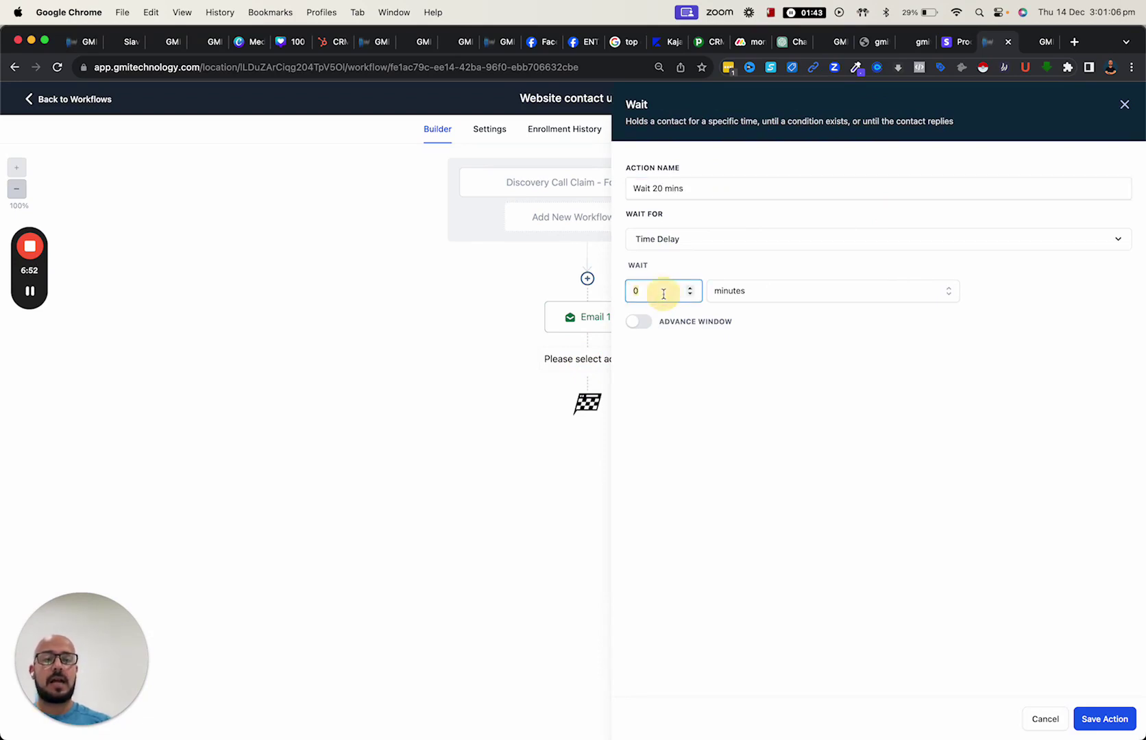
pyautogui.press('BackSpace')
pyautogui.write('2')
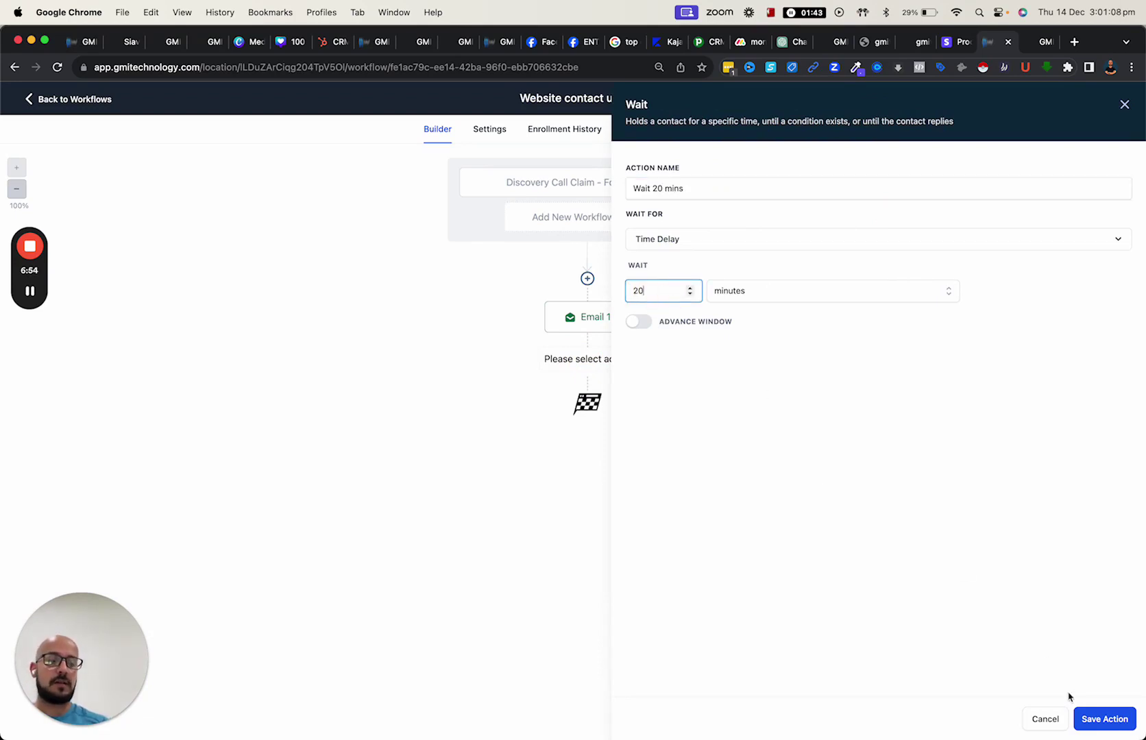
pyautogui.click(1092, 710)
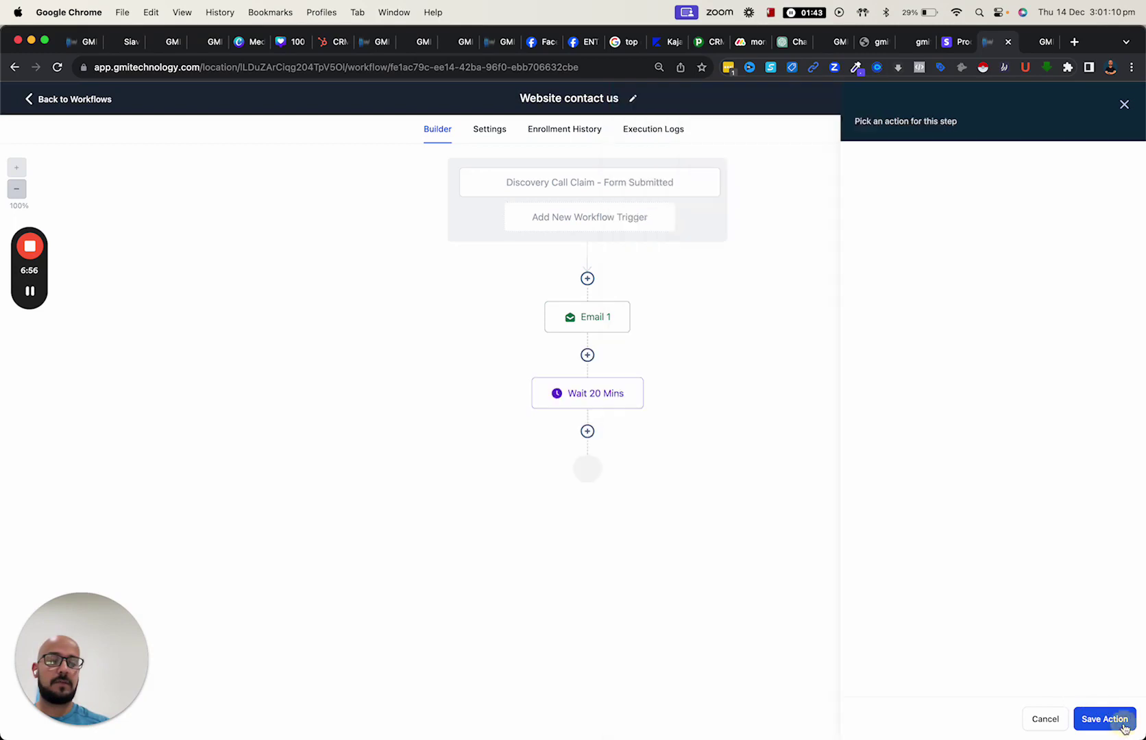
# - Add a Send SMS action after the 20-minute wait with the message "send sms here", and save it
pyautogui.click(582, 437)
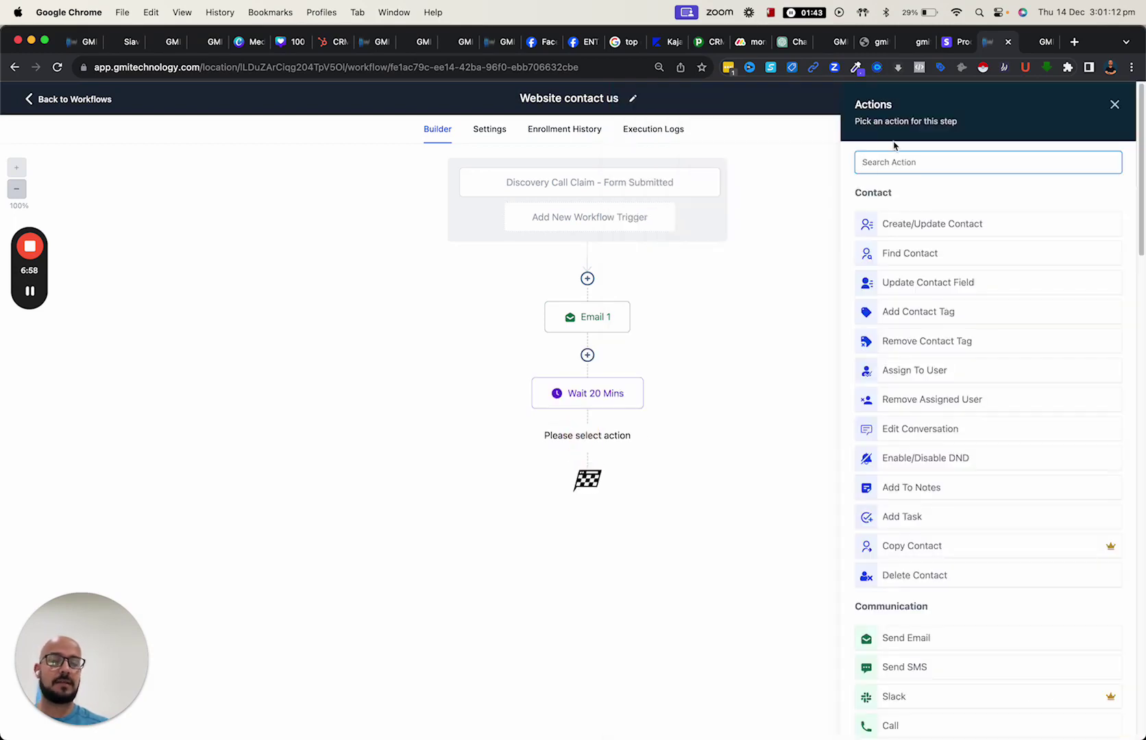
pyautogui.write('sms')
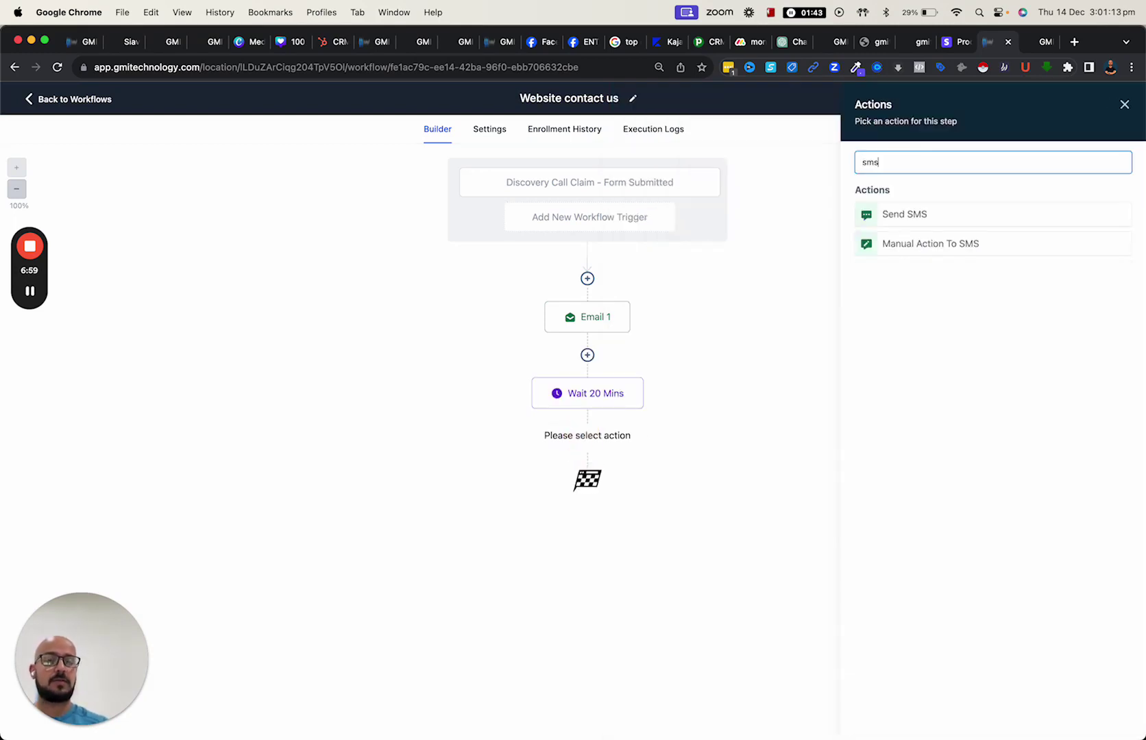
pyautogui.click(898, 214)
pyautogui.click(898, 327)
pyautogui.write('send sms here')
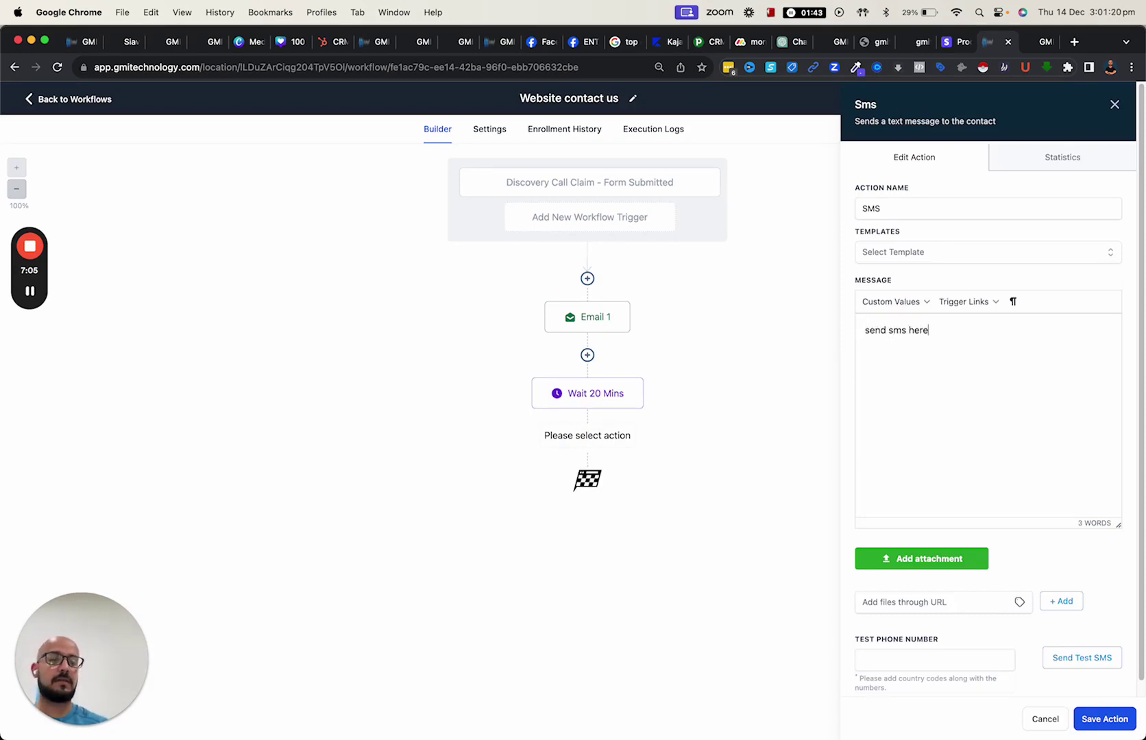
pyautogui.click(1126, 723)
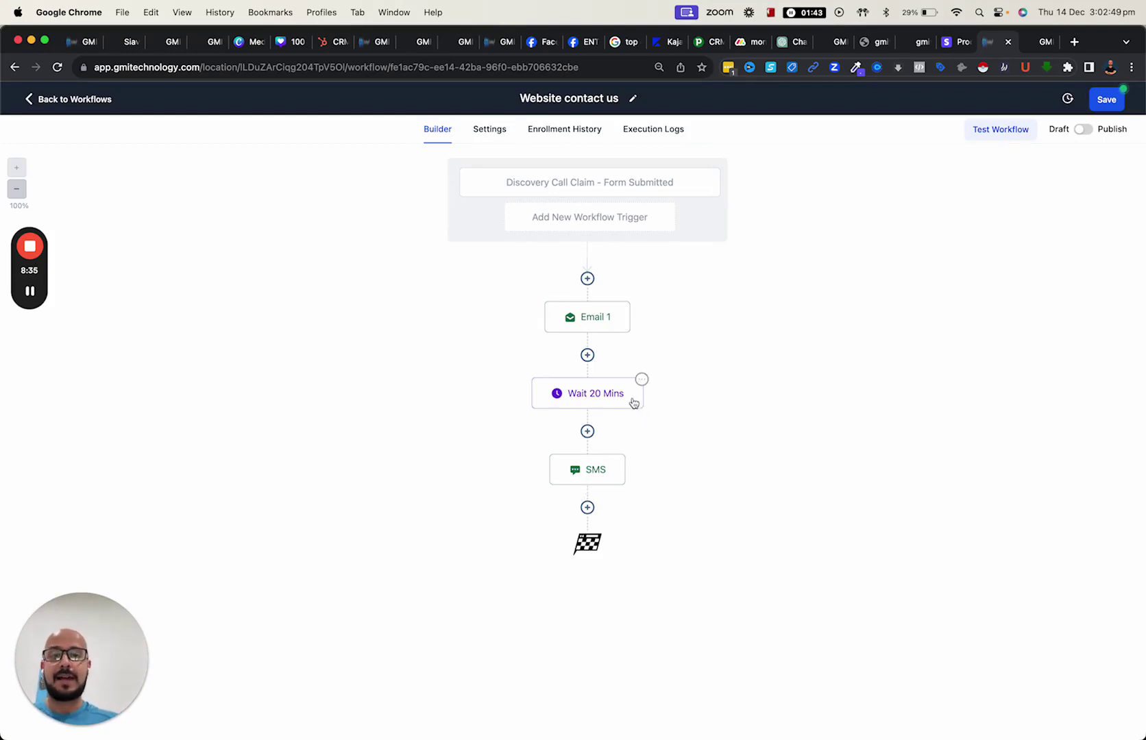
# - Reopen the Email 1 action to check its From Name and From Email fields, and close it without changes
pyautogui.click(574, 323)
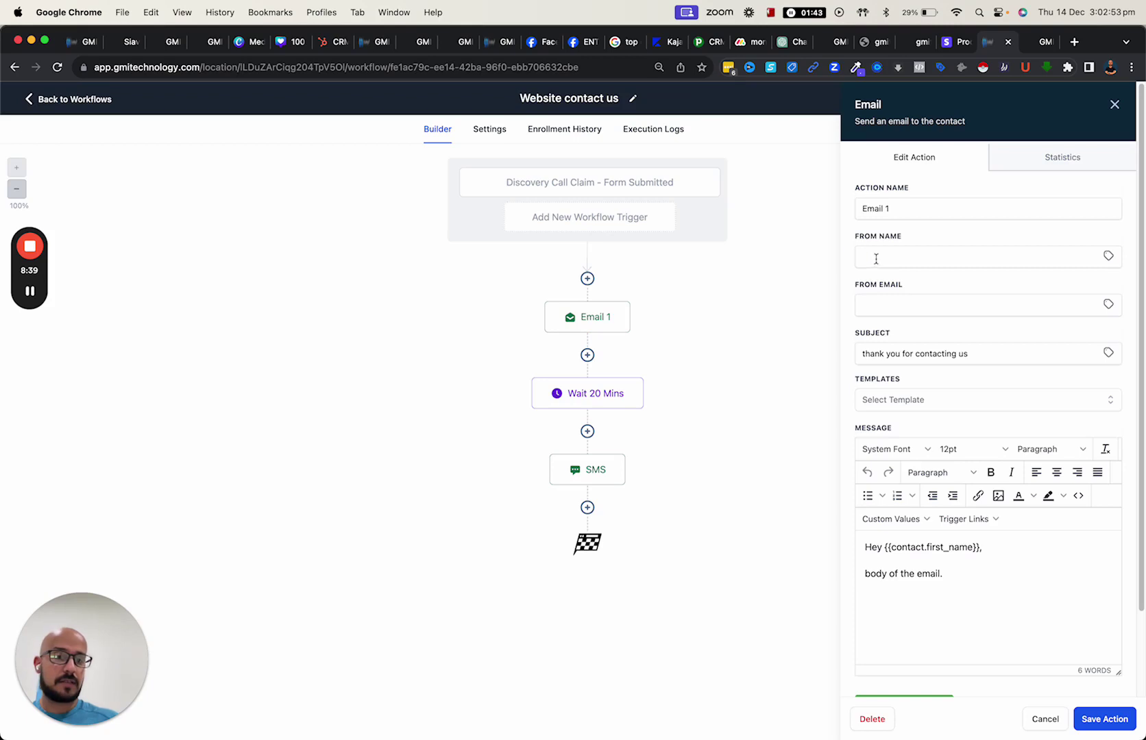
pyautogui.click(878, 304)
pyautogui.click(1041, 719)
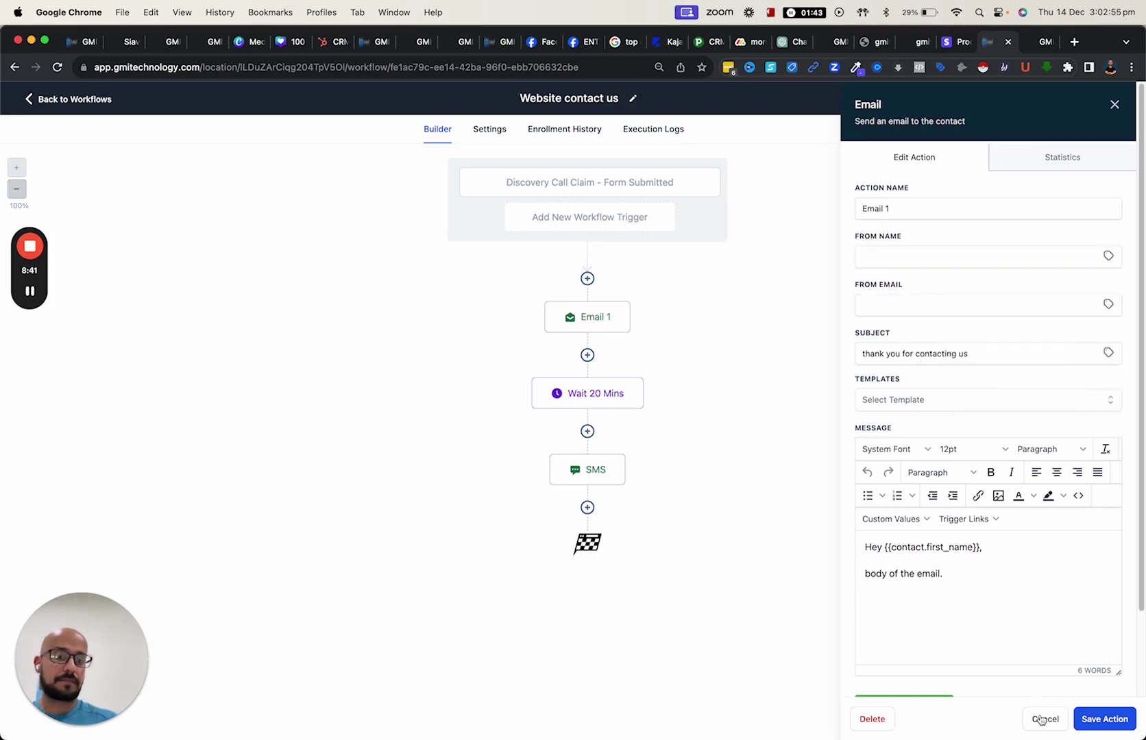
# - Open the workflow settings and examine the default From Name and From Email fields under Sender Details
pyautogui.click(491, 136)
pyautogui.scroll(-1, 316, 363)
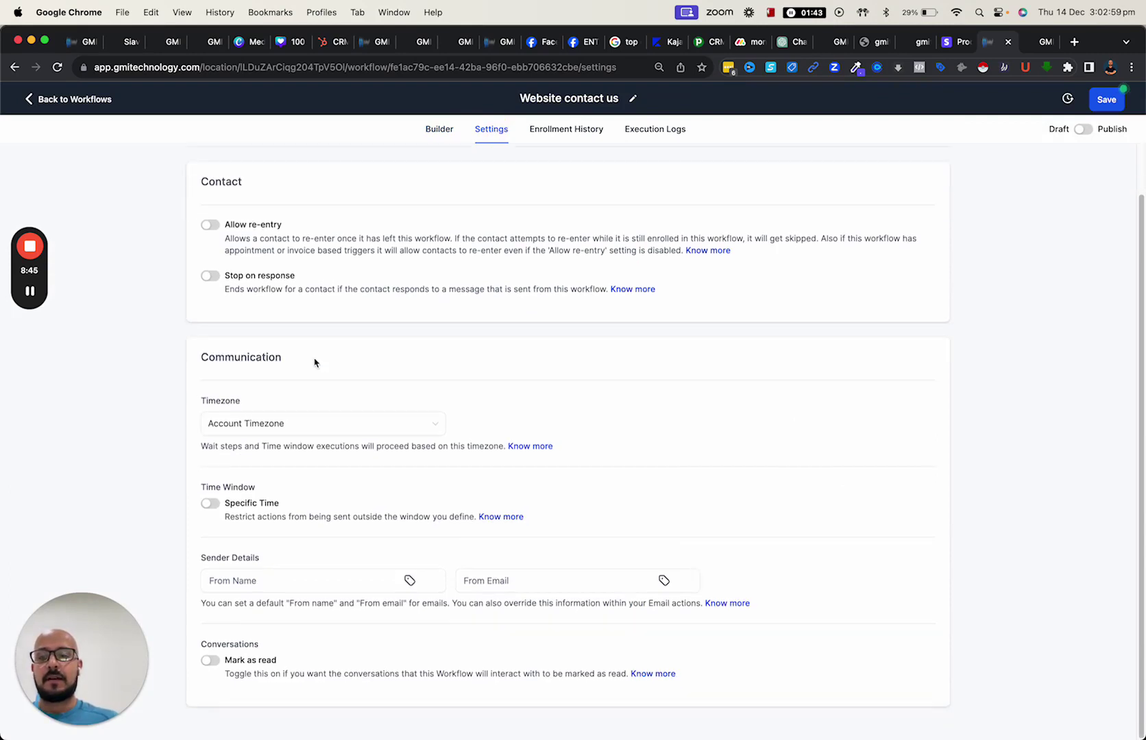
pyautogui.click(234, 584)
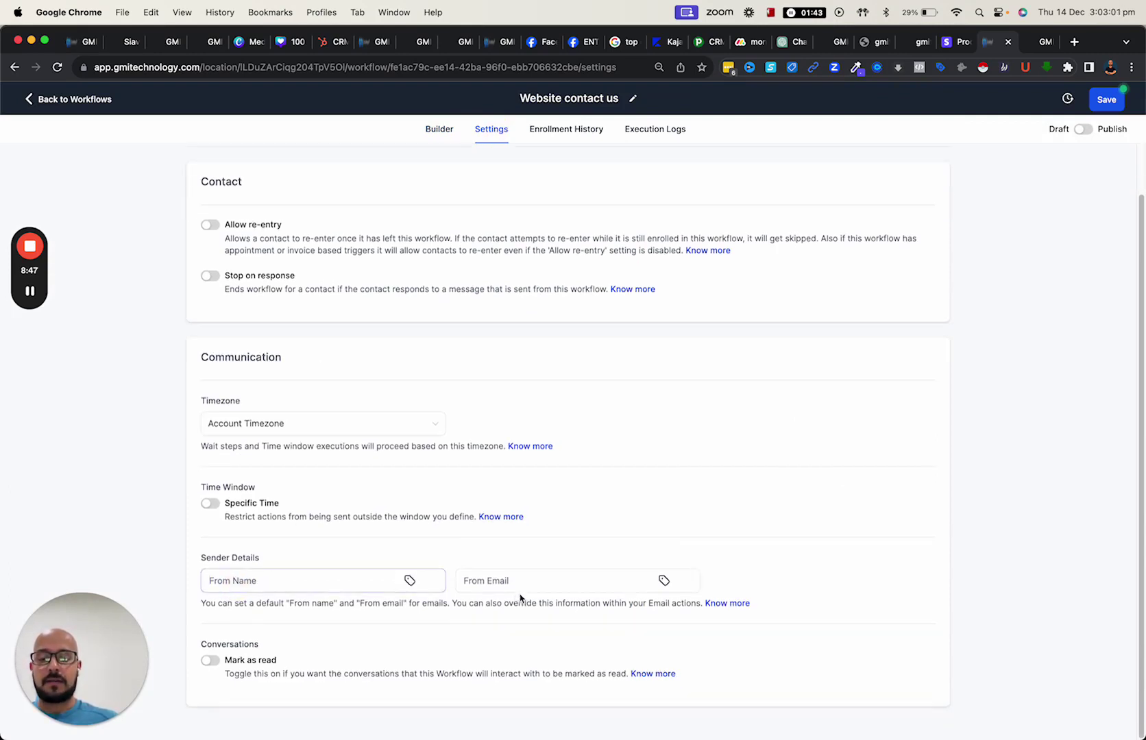
pyautogui.click(522, 584)
pyautogui.click(253, 582)
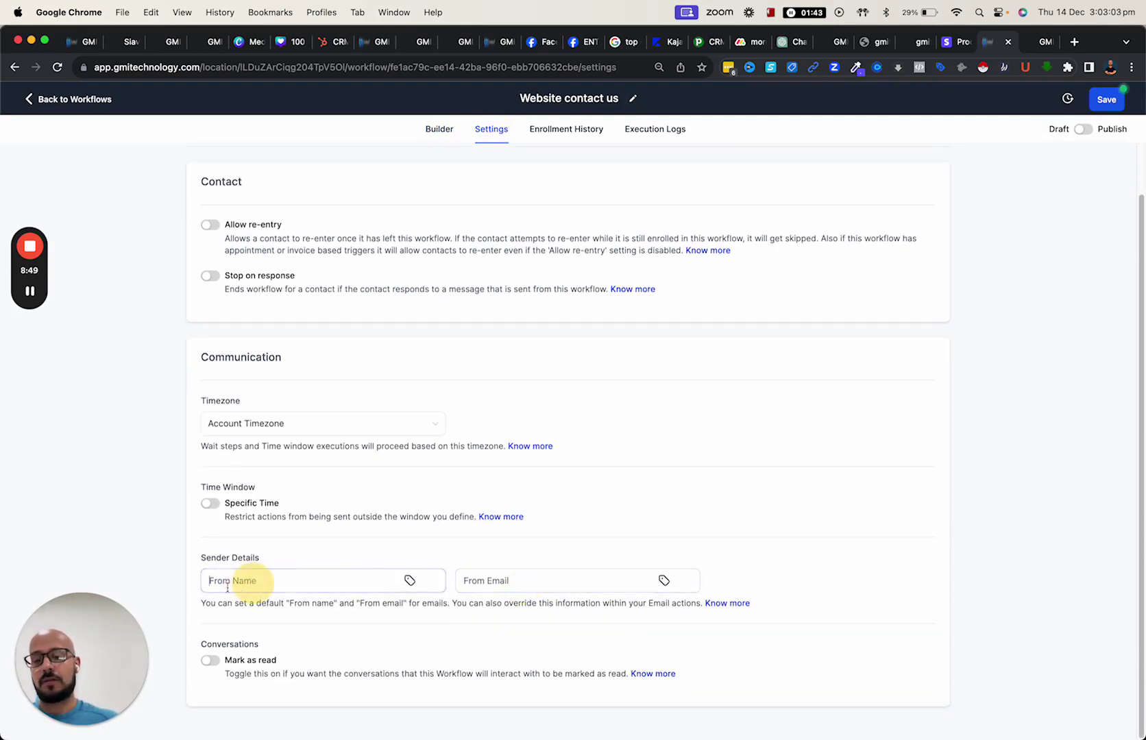
pyautogui.click(469, 586)
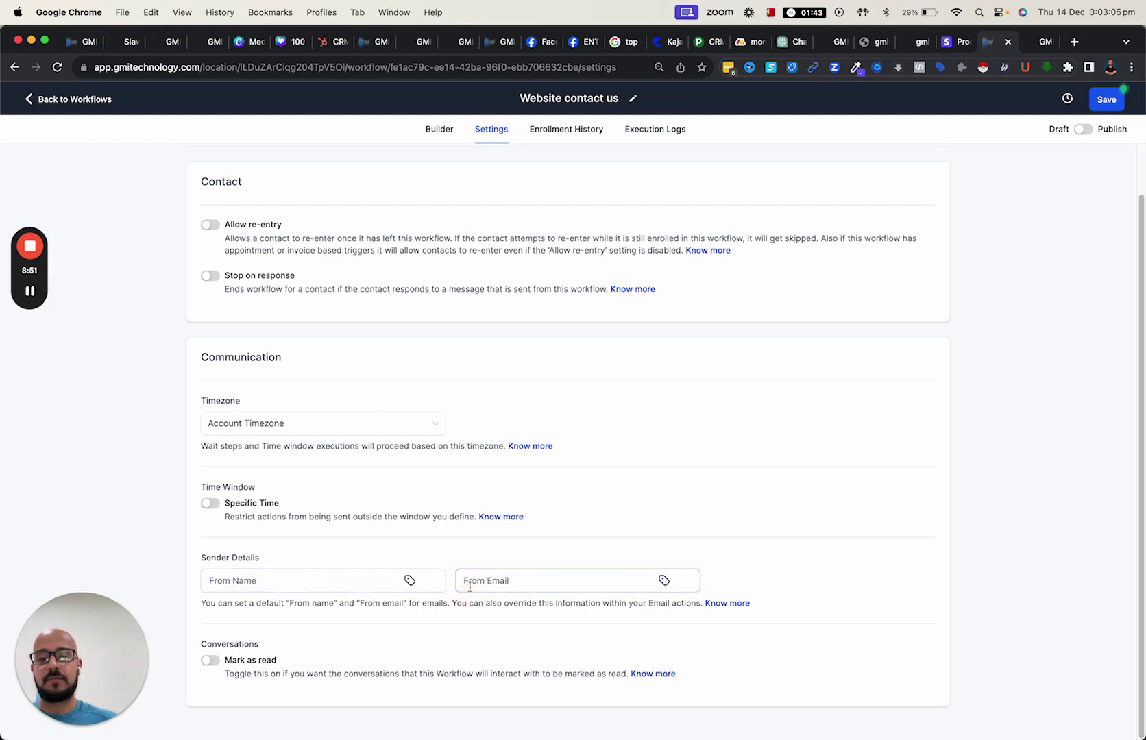
# - Compare the sender fields of the Email 1 action with the Sender Details in the workflow settings, ending in the builder
pyautogui.click(445, 130)
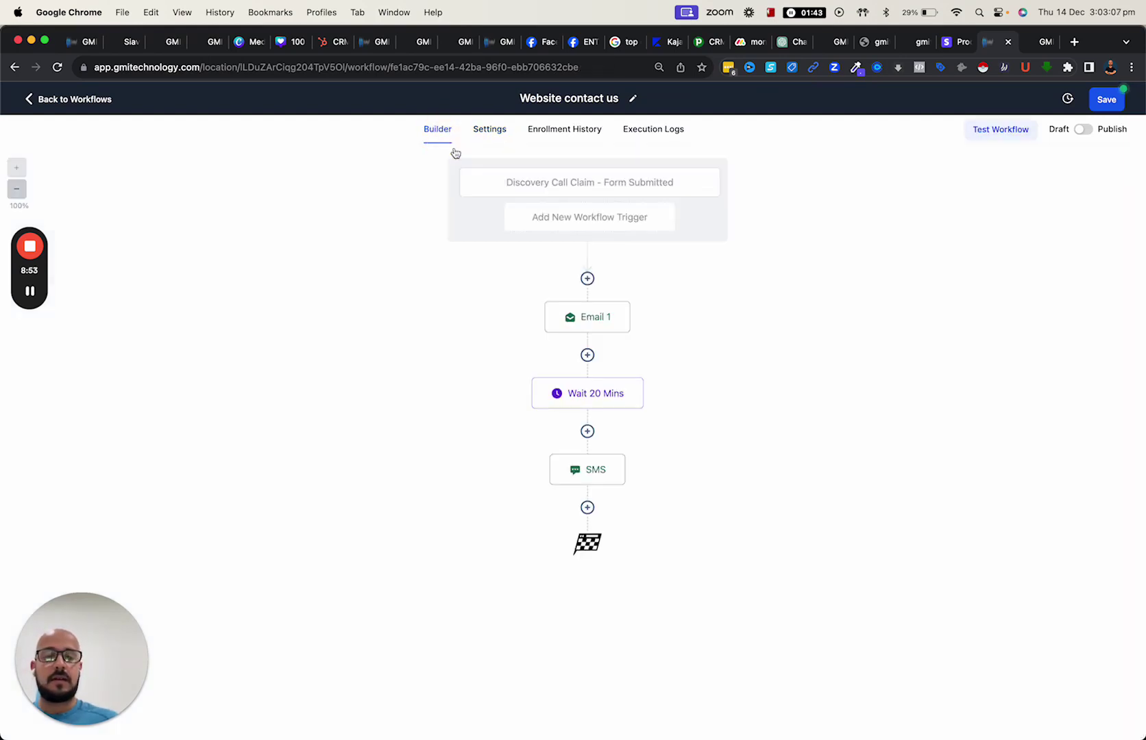
pyautogui.click(623, 307)
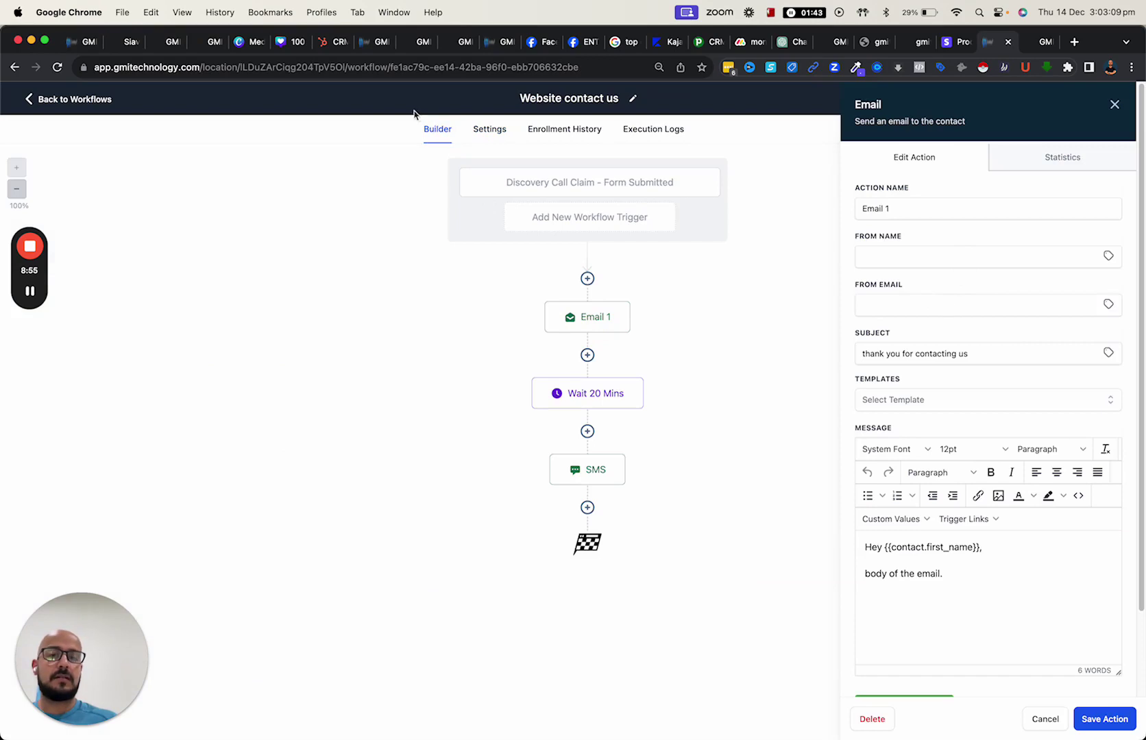
pyautogui.click(490, 130)
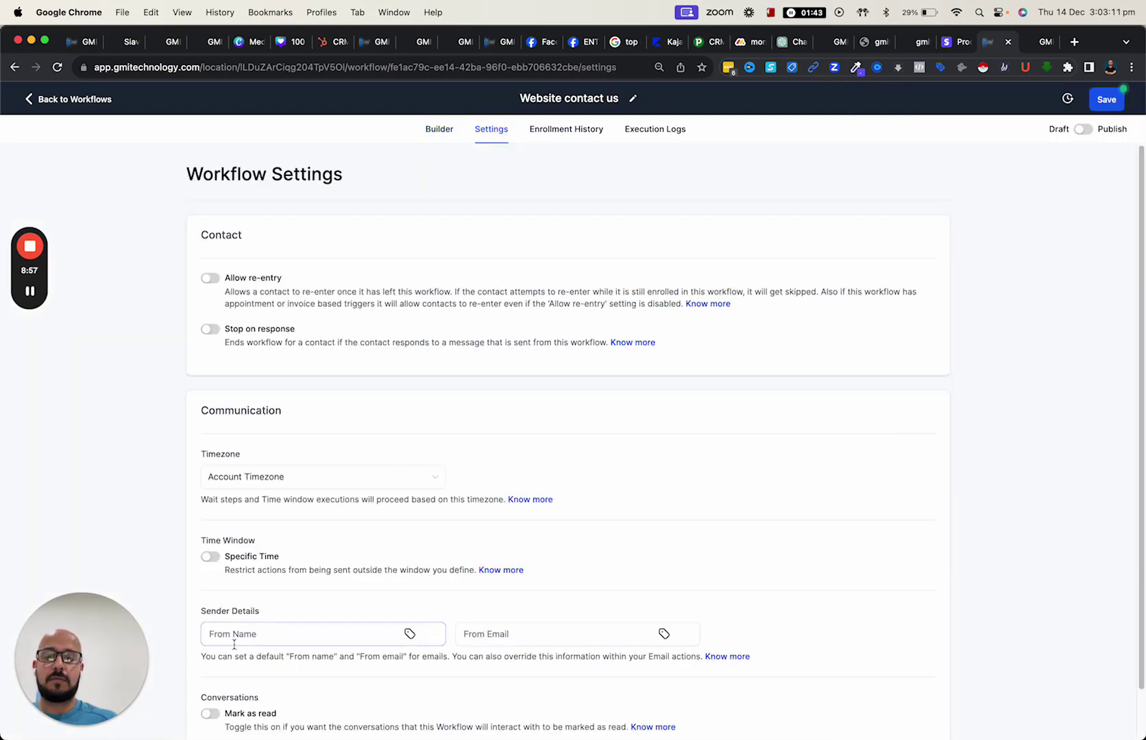
pyautogui.click(439, 130)
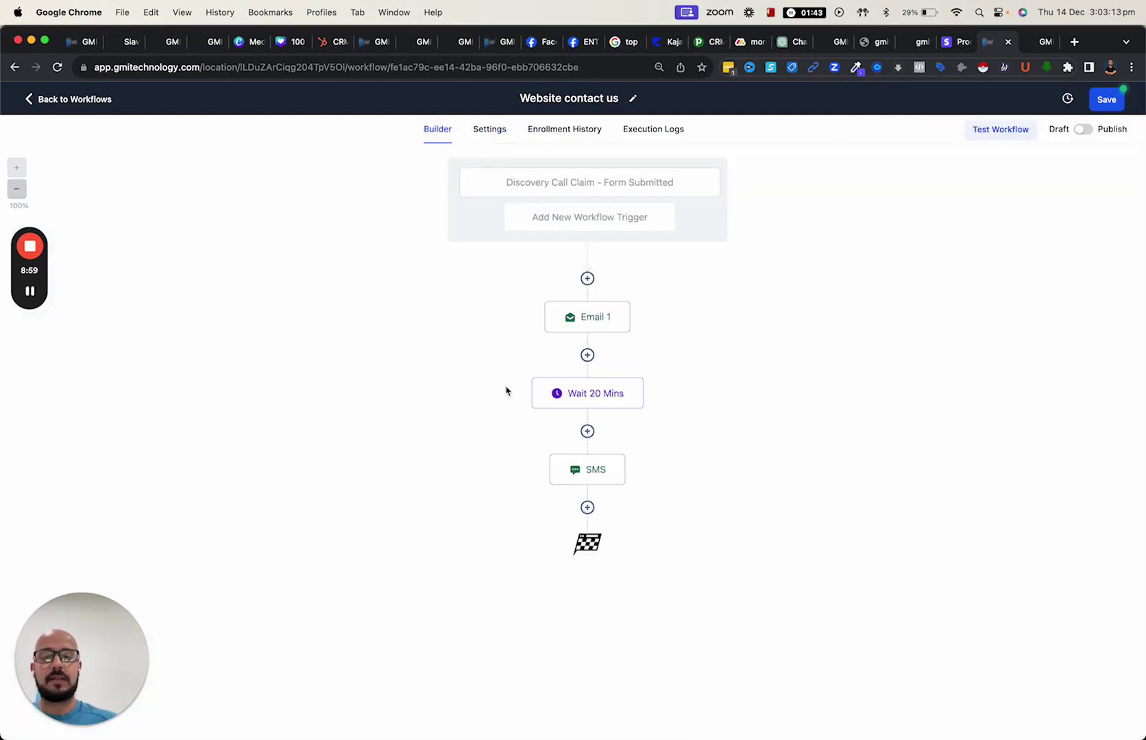
pyautogui.click(499, 134)
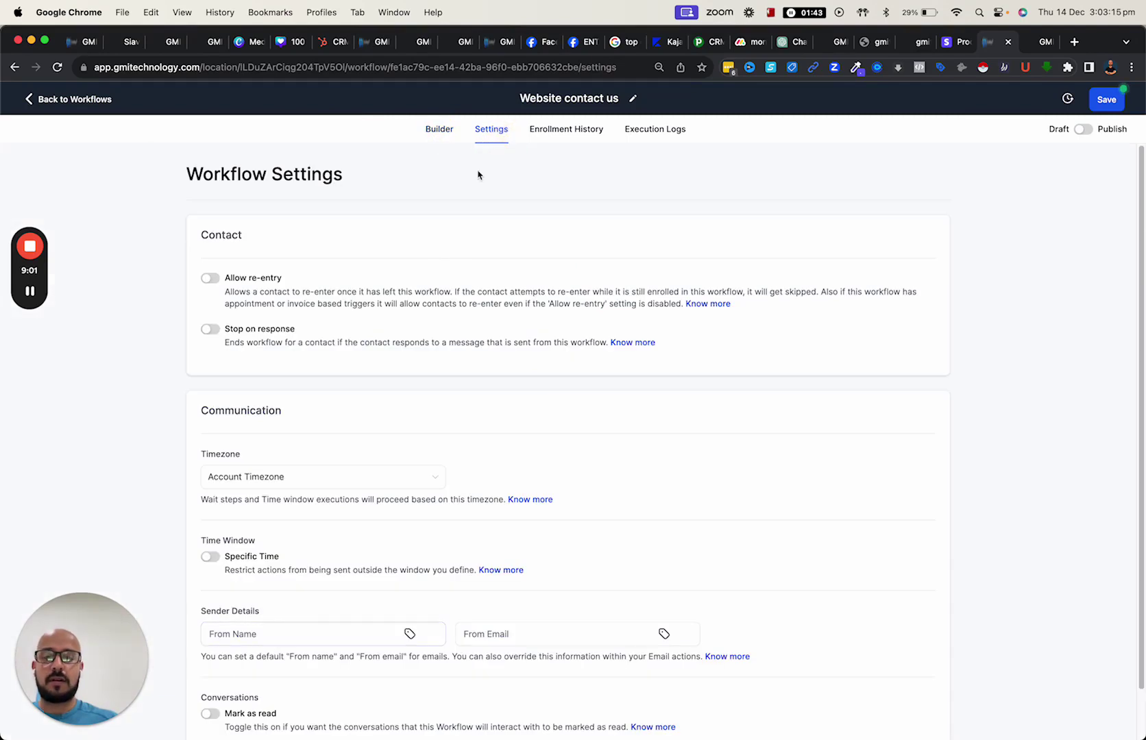
pyautogui.click(454, 134)
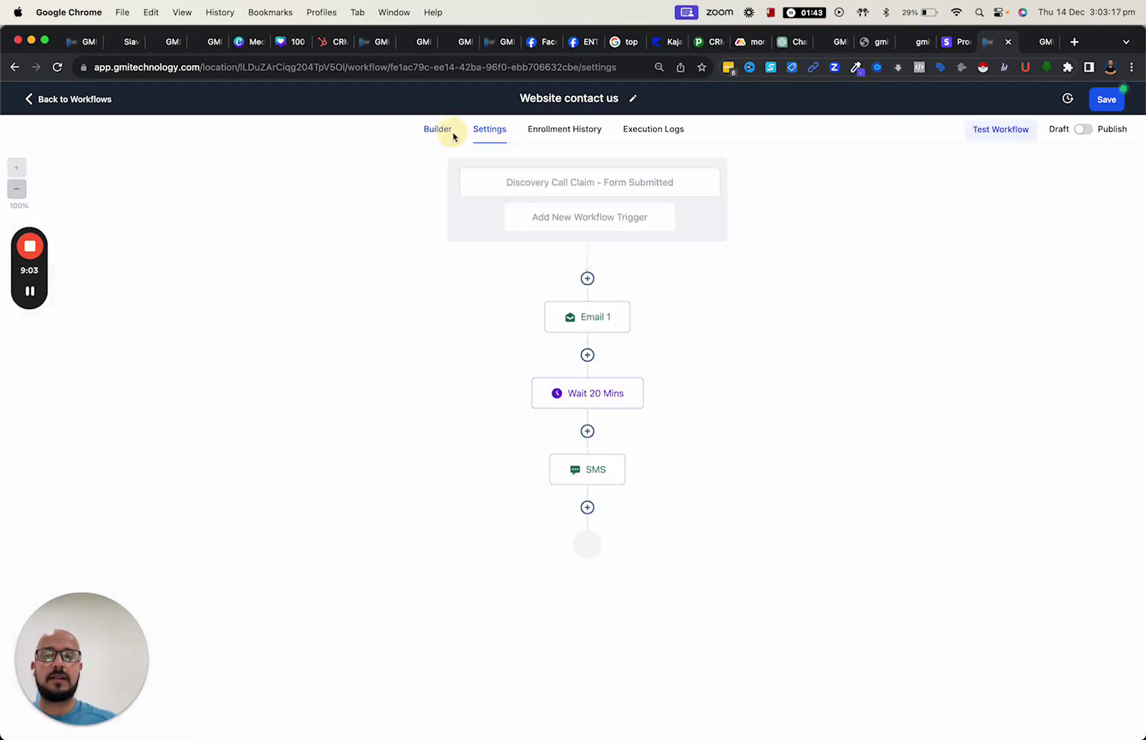
# - Reopen the Email 1 action and examine its From Name and From Email fields
pyautogui.click(595, 317)
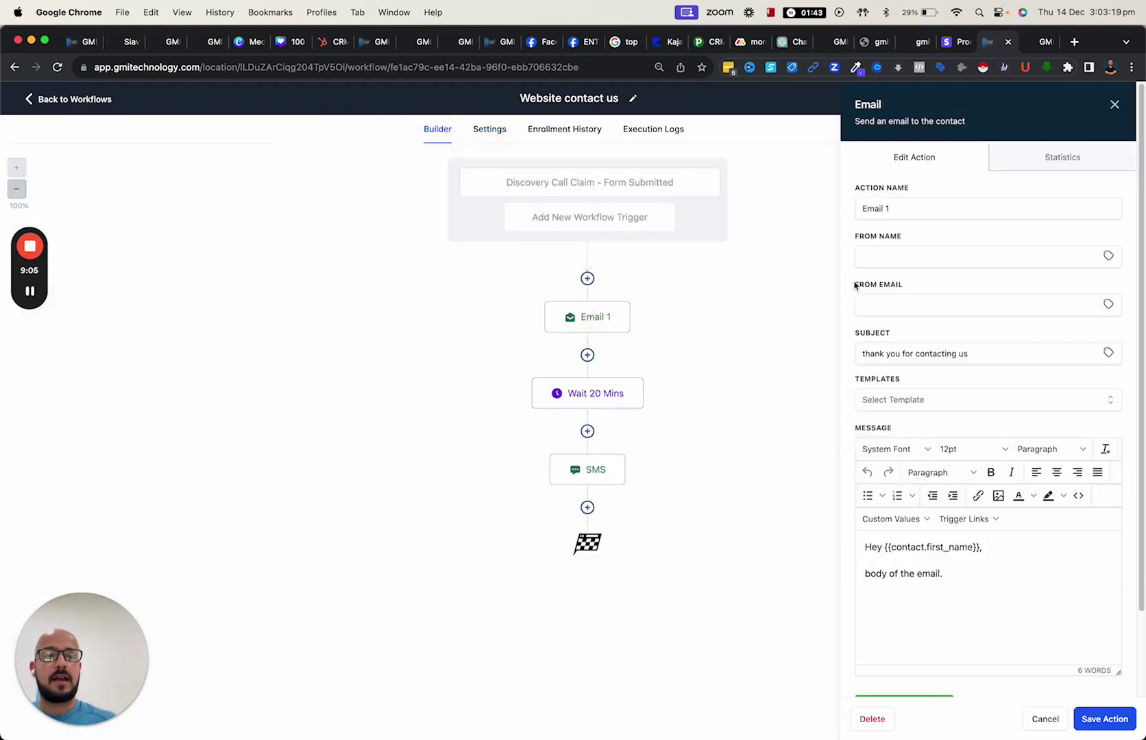
pyautogui.click(891, 255)
pyautogui.click(883, 304)
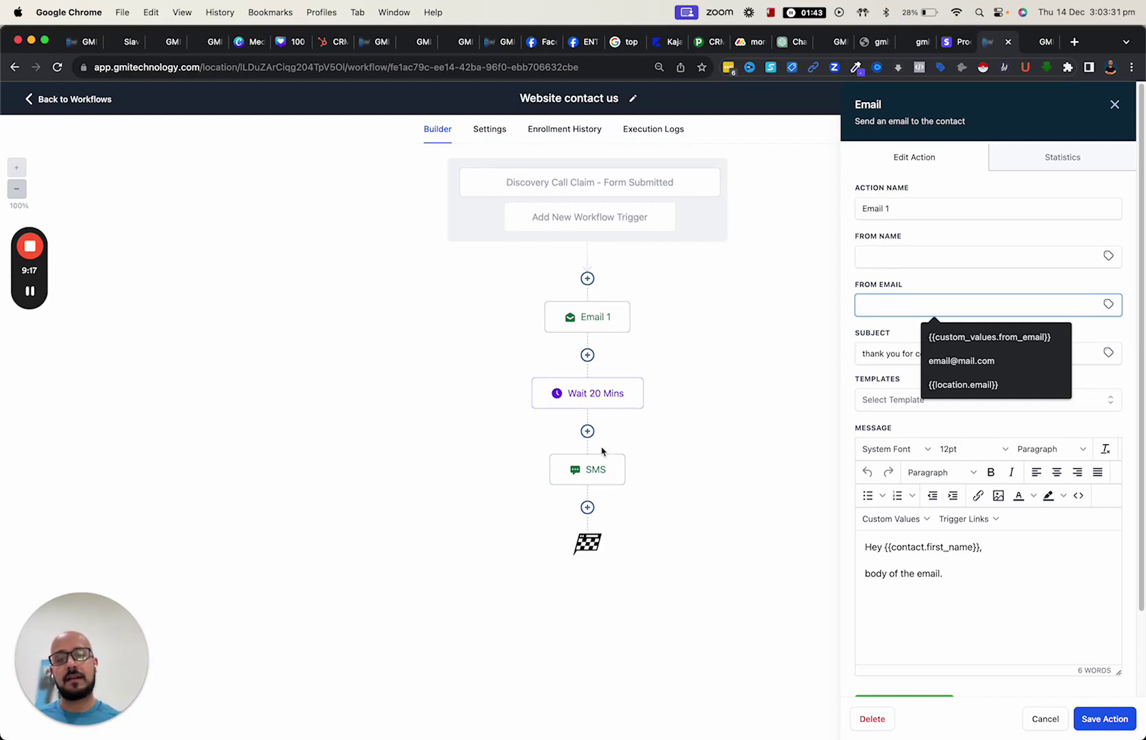
pyautogui.click(900, 257)
pyautogui.click(886, 310)
# - Go back to the workflow settings and view the custom value categories available for the default From Name, without choosing one
pyautogui.click(488, 129)
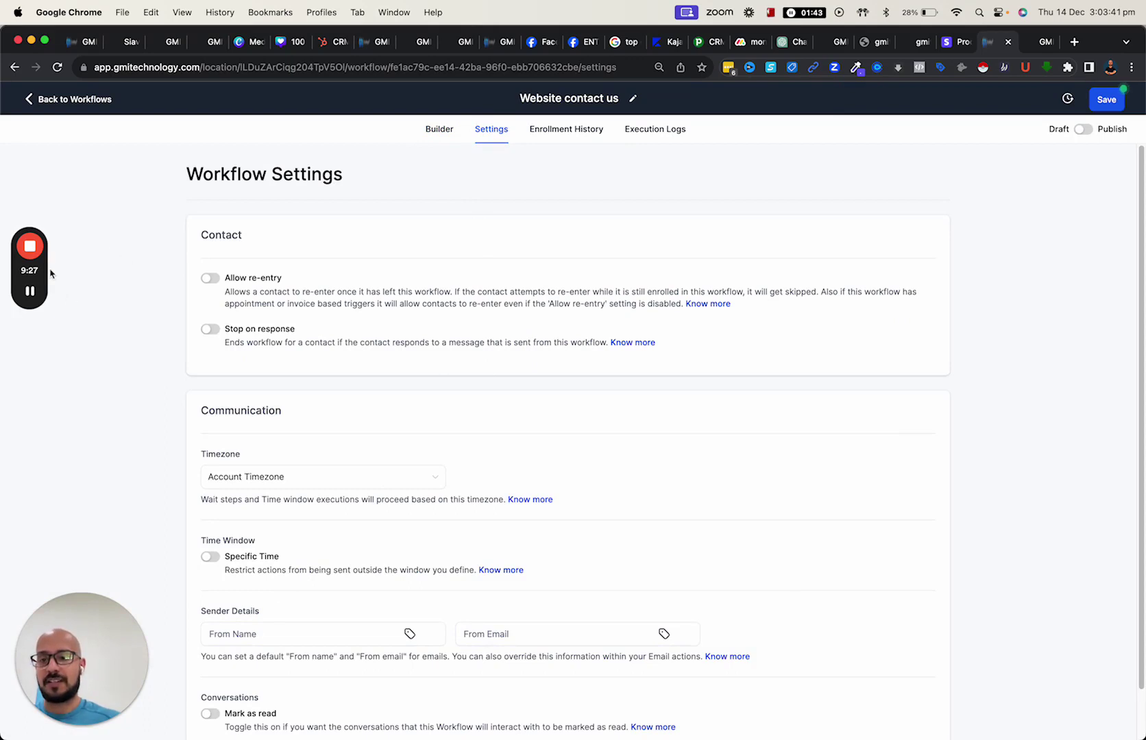
pyautogui.click(409, 635)
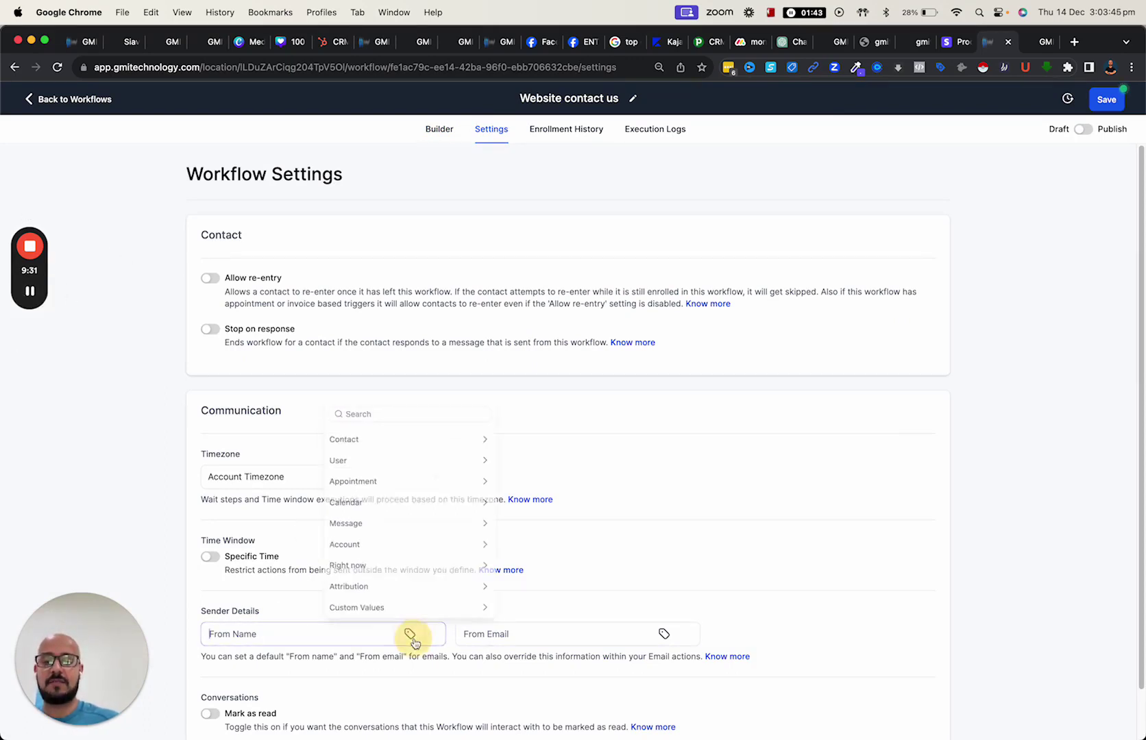
pyautogui.click(548, 601)
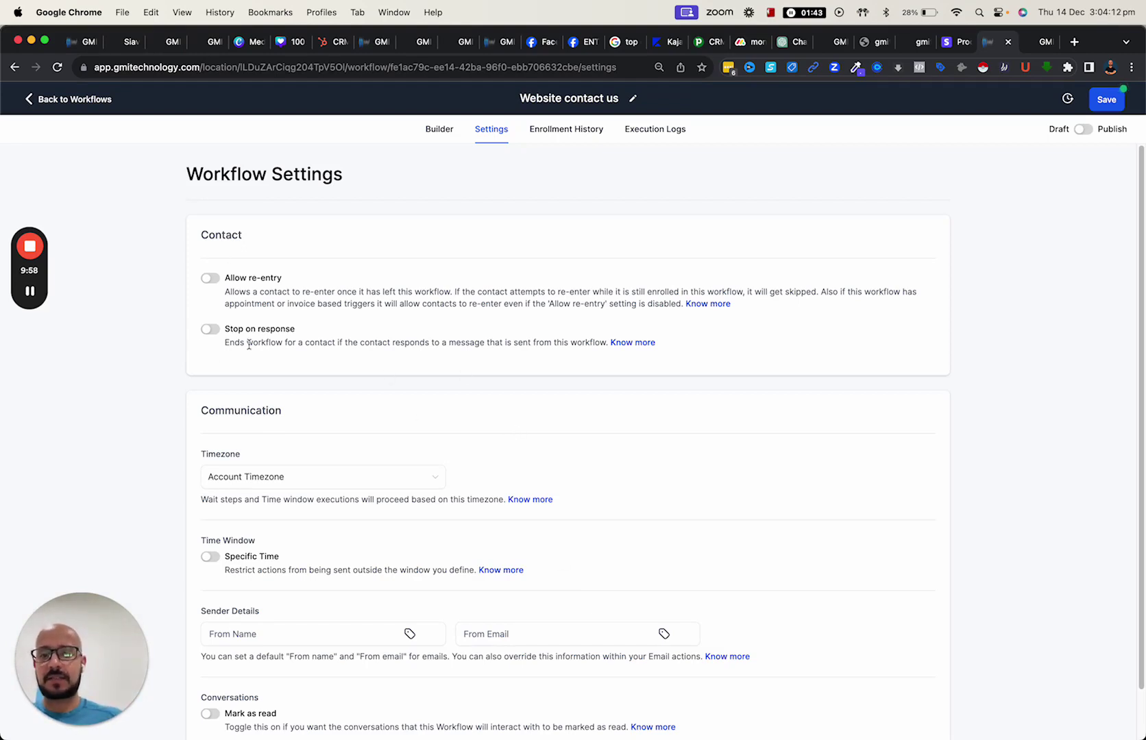
# - Examine the Allow re-entry and Stop on response options in the workflow's Contact settings
pyautogui.scroll(-1, 248, 339)
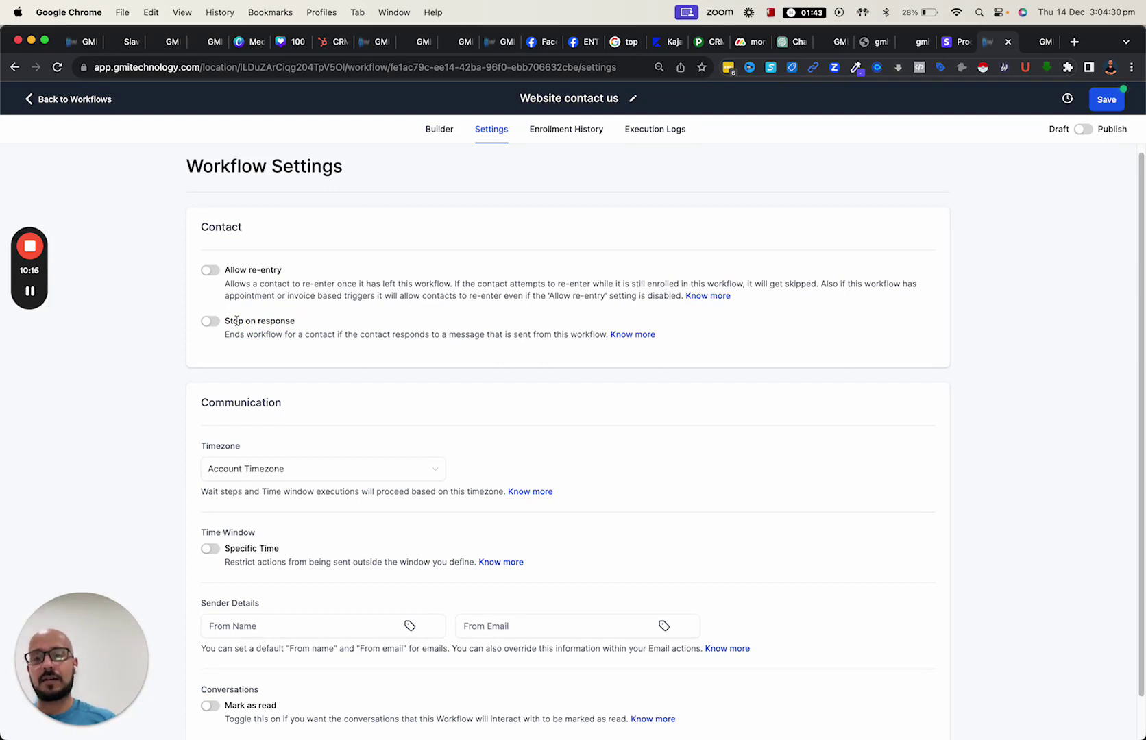
pyautogui.click(247, 272)
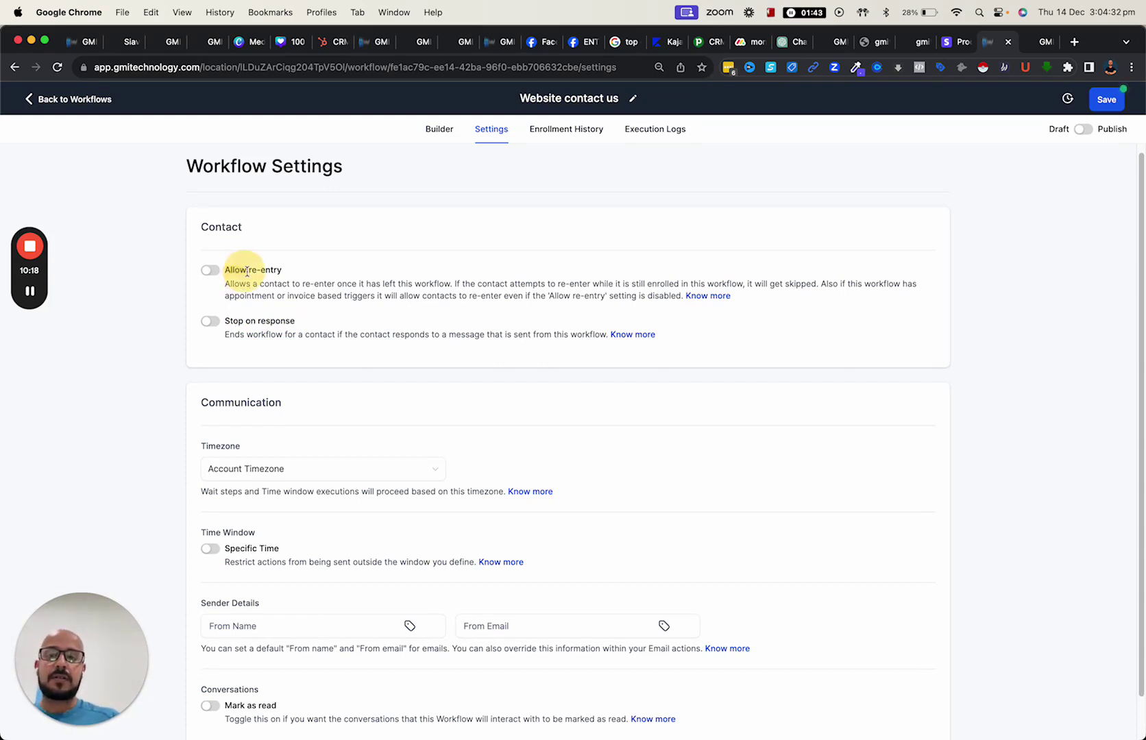
pyautogui.moveTo(247, 271); pyautogui.dragTo(282, 268)
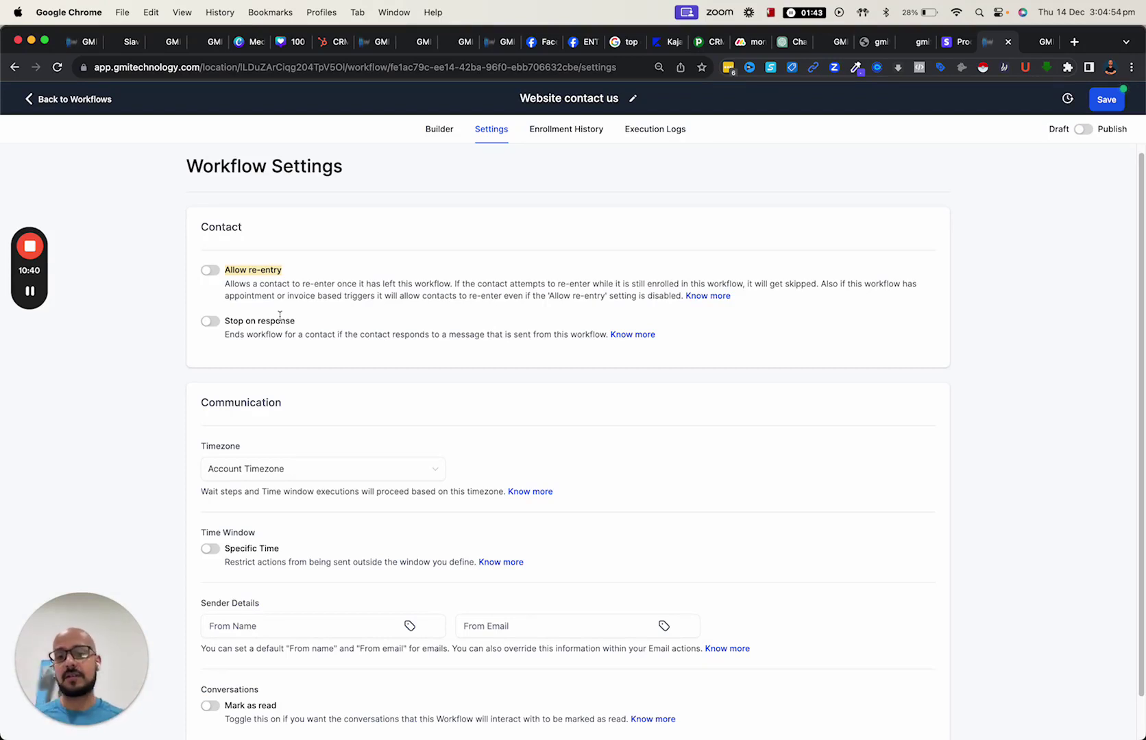
# - Check the workflow's timezone choices, keep Account Timezone, and enable the Specific Time window
pyautogui.scroll(-1, 335, 414)
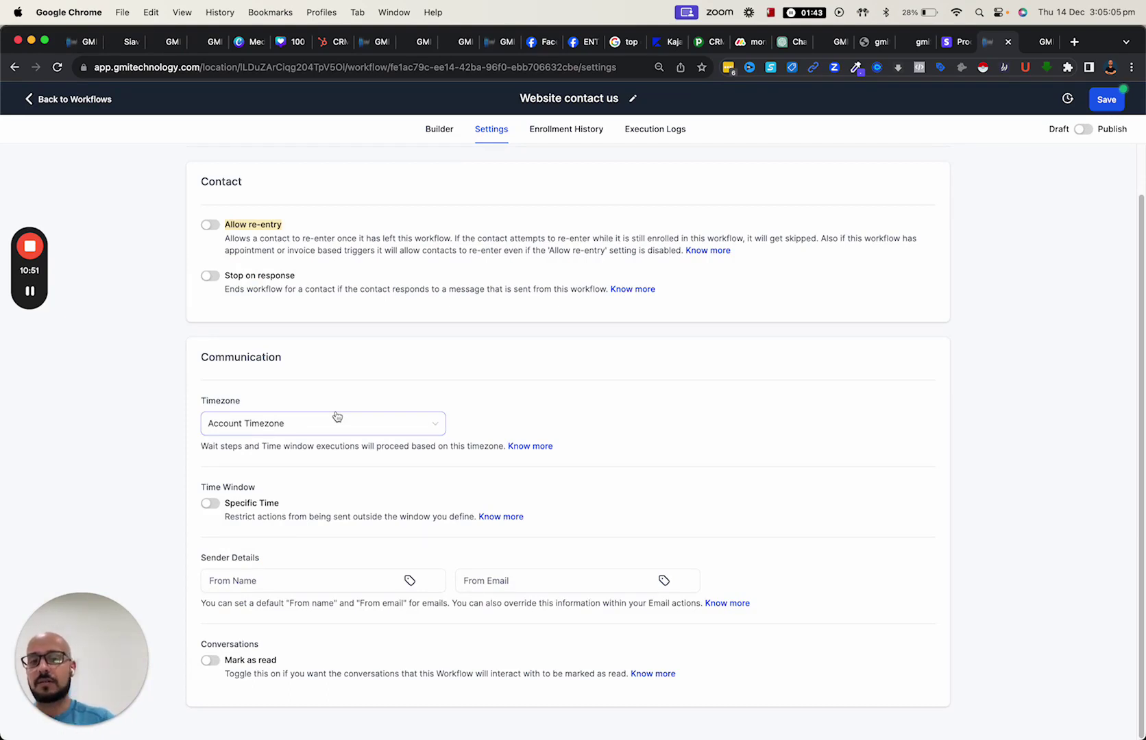
pyautogui.click(296, 428)
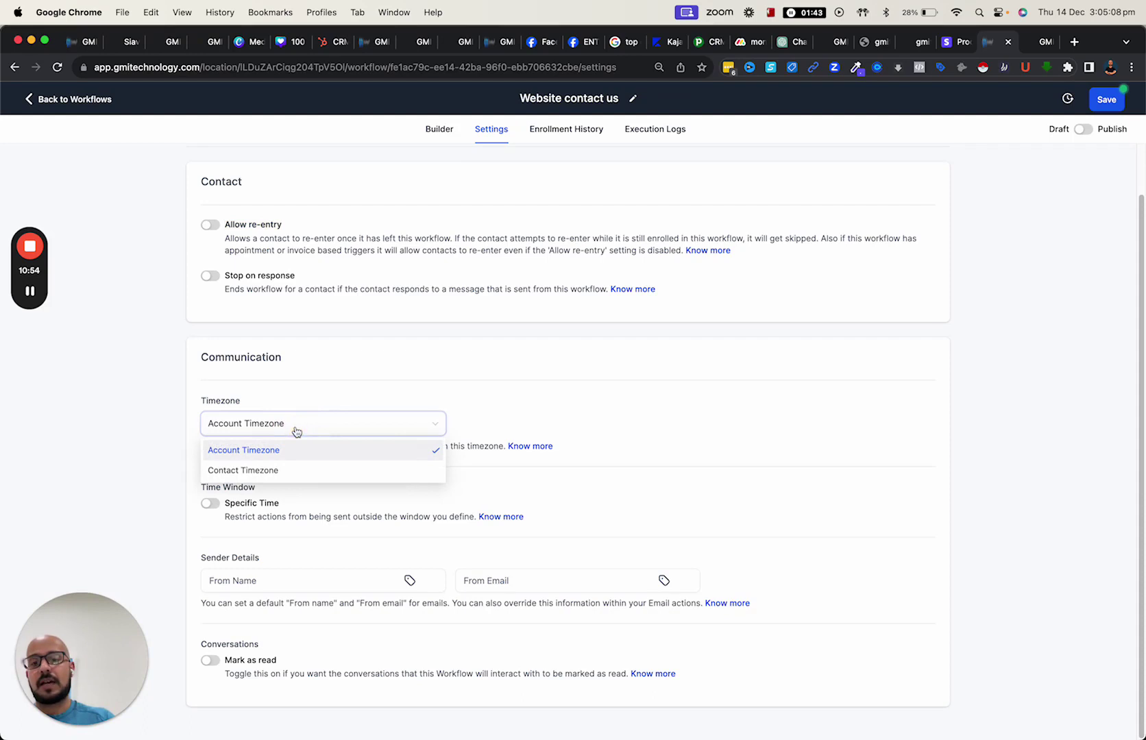
pyautogui.click(341, 376)
pyautogui.click(210, 504)
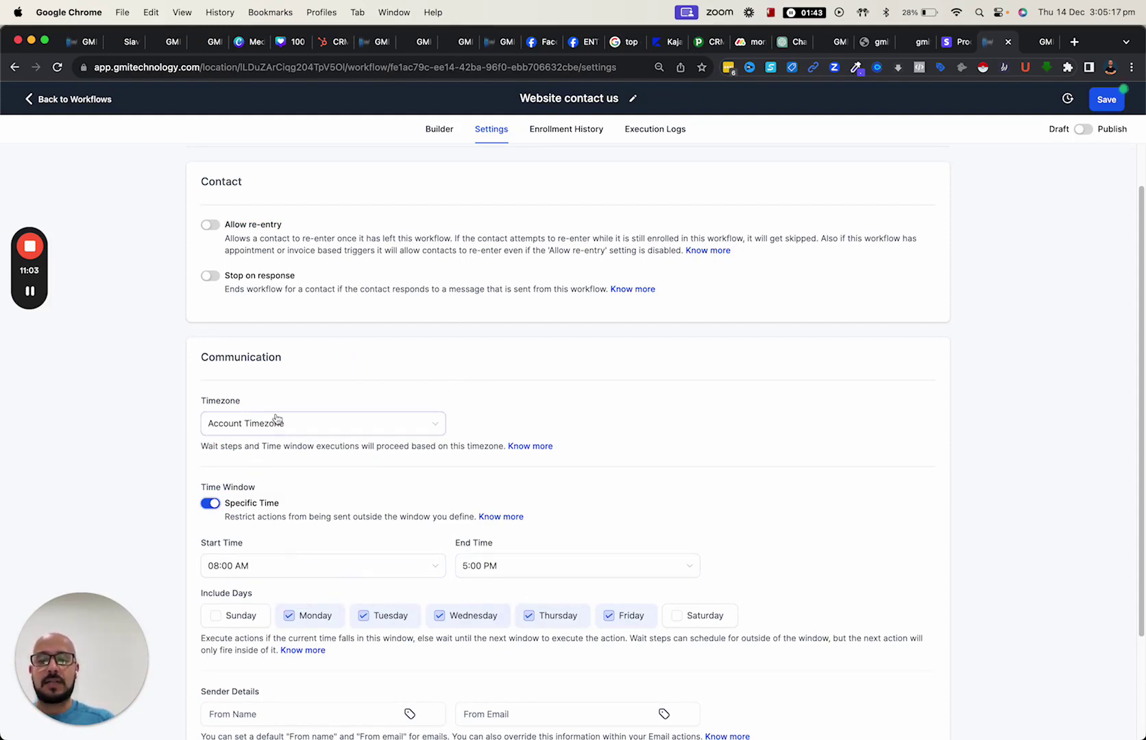
# - Review the timezone choices again and the remaining communication settings through Mark as read, and return to the workflow builder
pyautogui.click(306, 423)
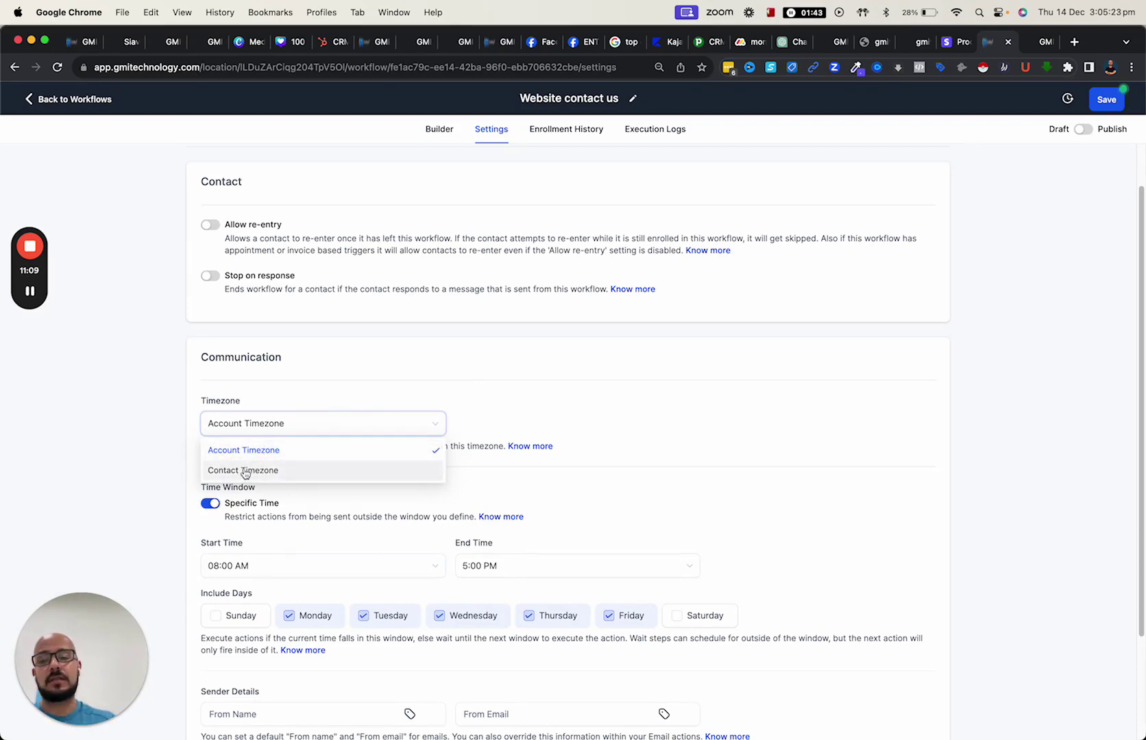
pyautogui.click(357, 373)
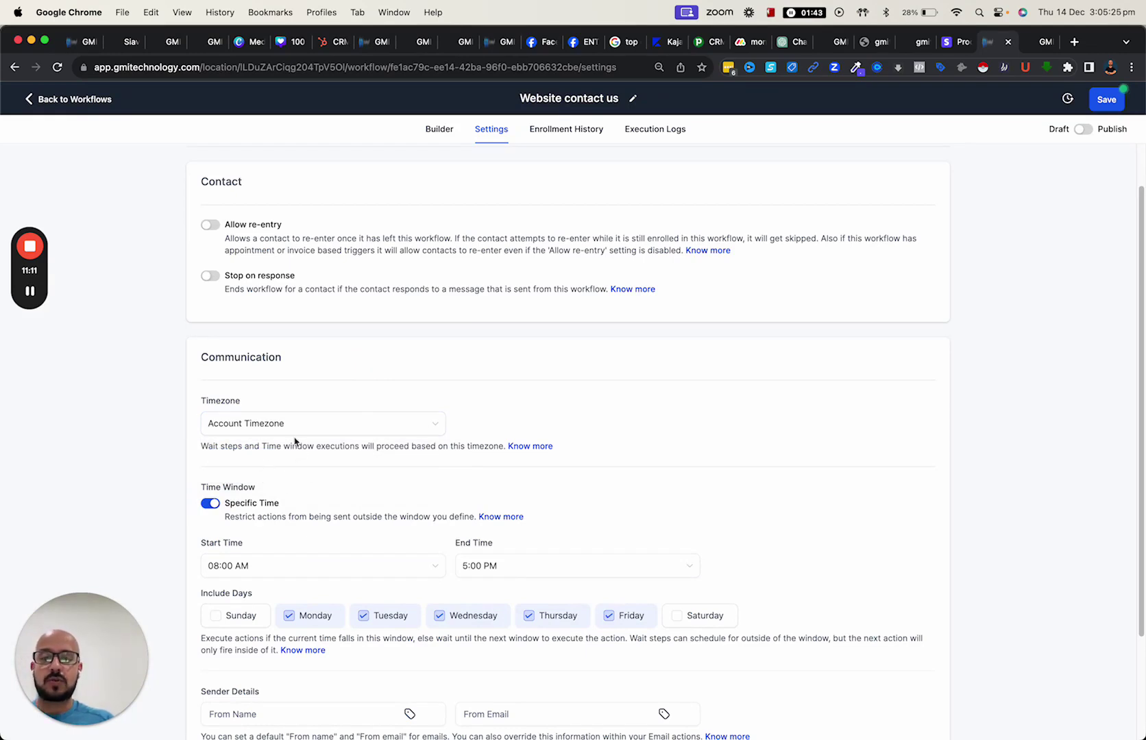
pyautogui.scroll(-5, 361, 428)
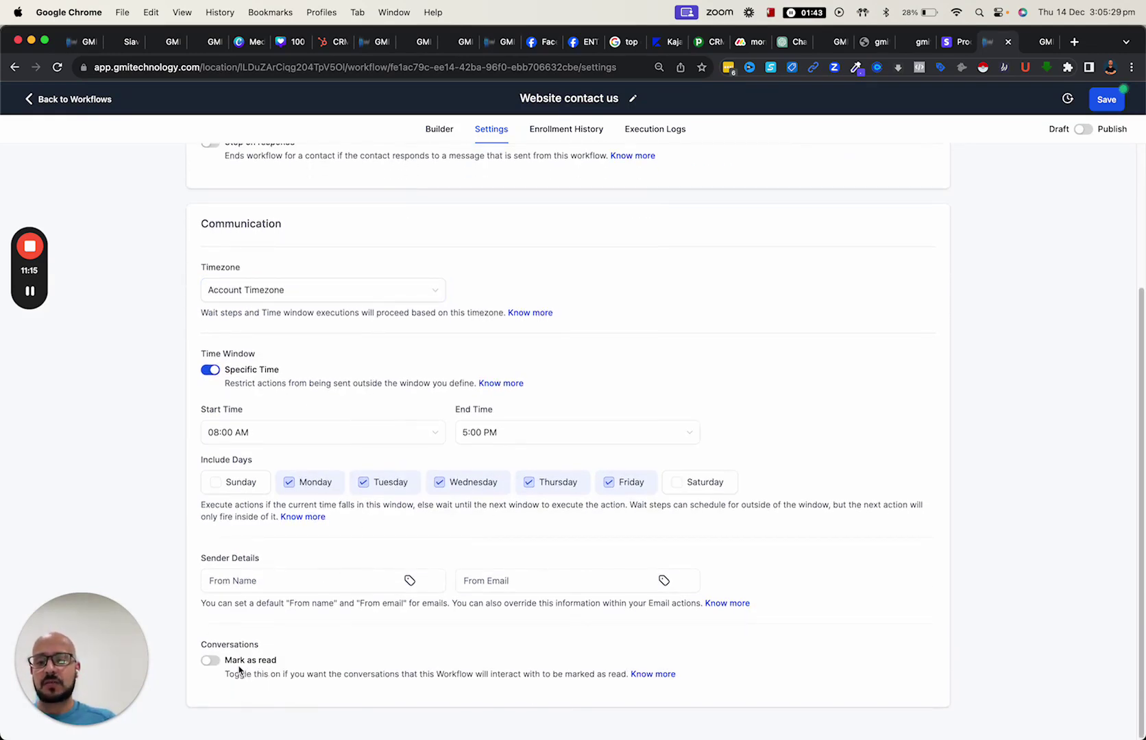
pyautogui.scroll(7, 339, 669)
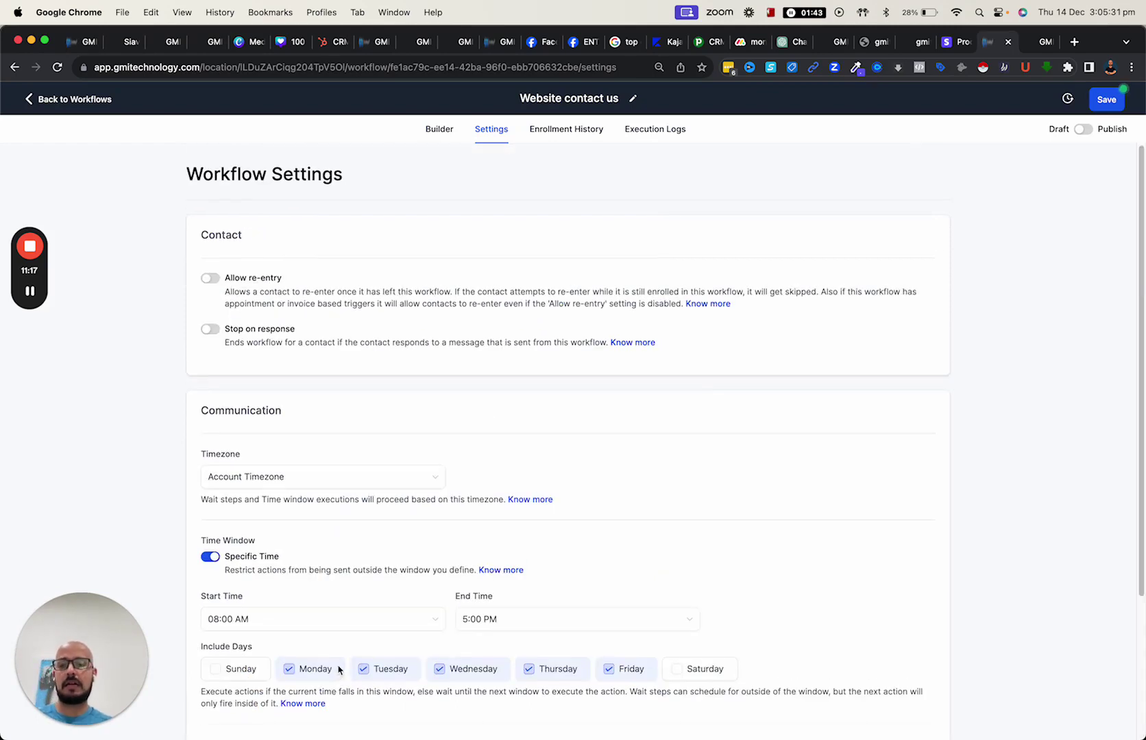
pyautogui.click(437, 131)
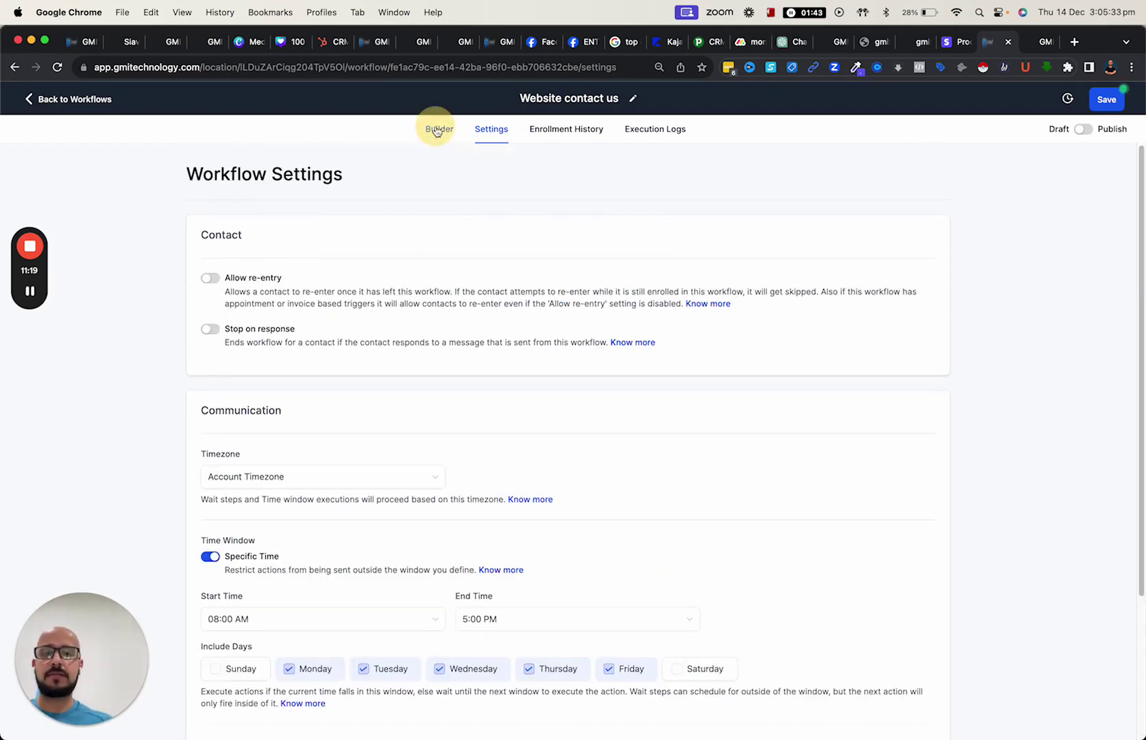